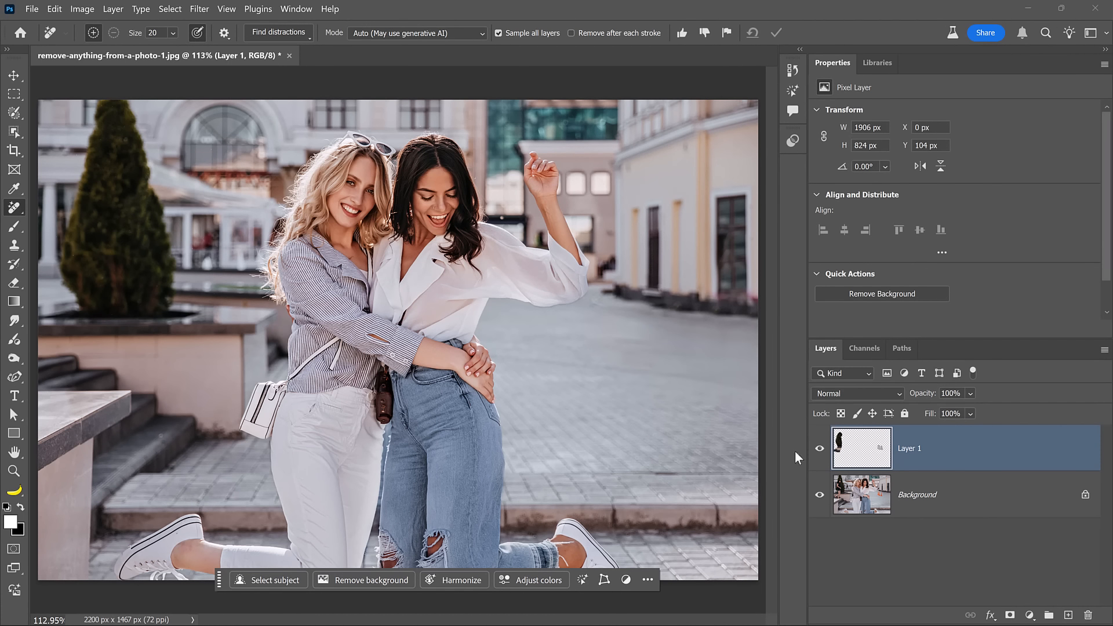
# Toggle Layer 1's visibility off and on to compare the photo before and after the removals.
pyautogui.click(821, 450)
pyautogui.click(822, 450)
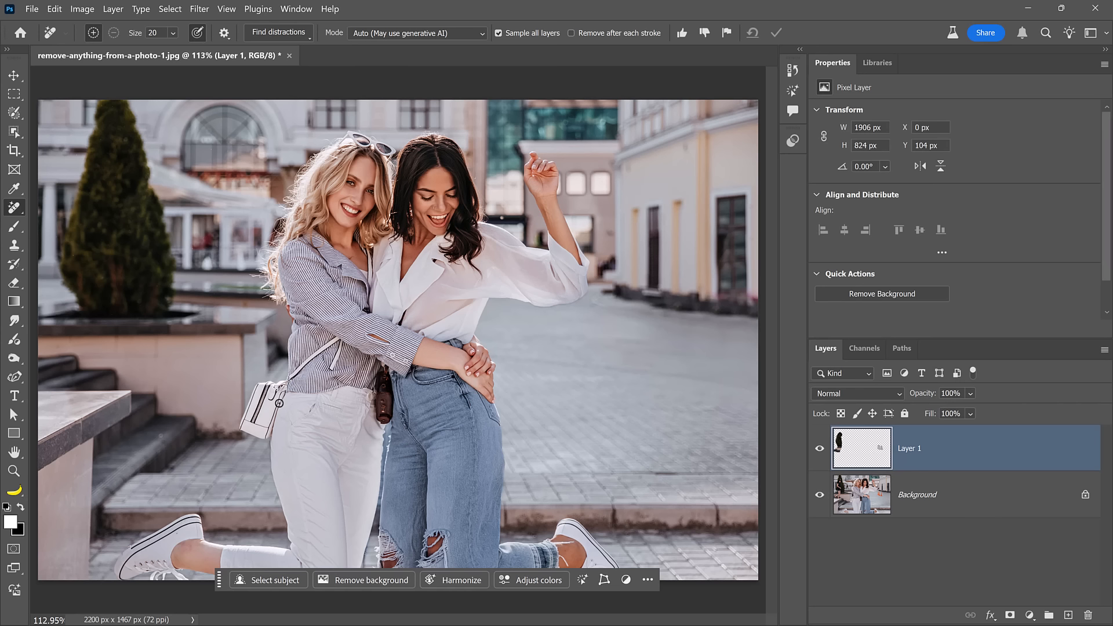
# Zoom into the blonde woman's waist and, with a 30 px Remove brush, paint over the bag strap and apply the removal.
pyautogui.scroll(5, 279, 403)
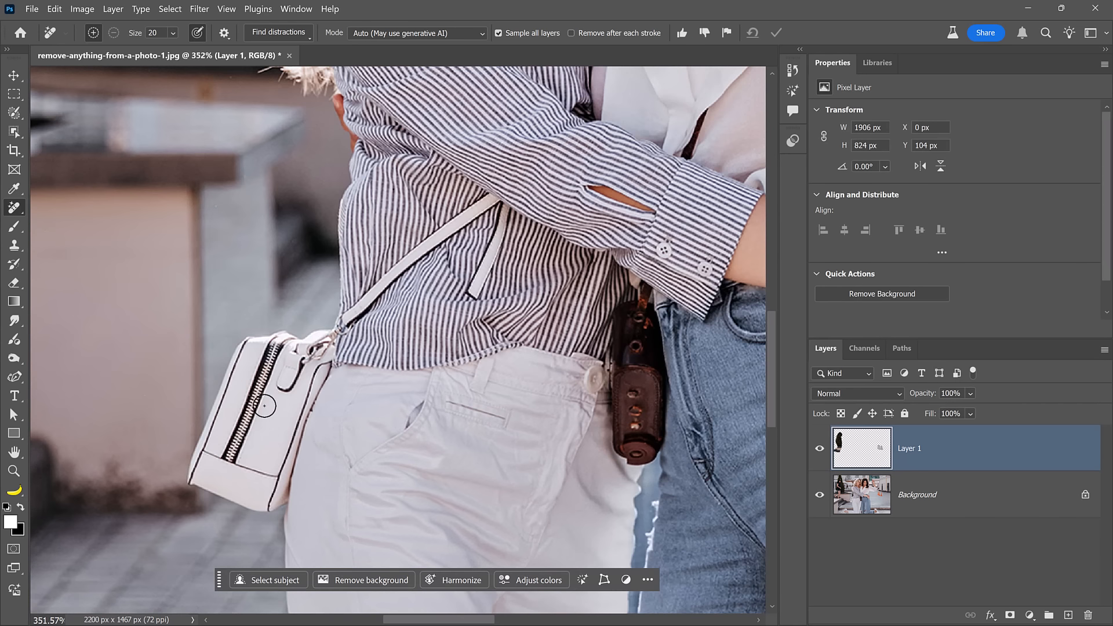
pyautogui.moveTo(474, 287); pyautogui.dragTo(501, 219)
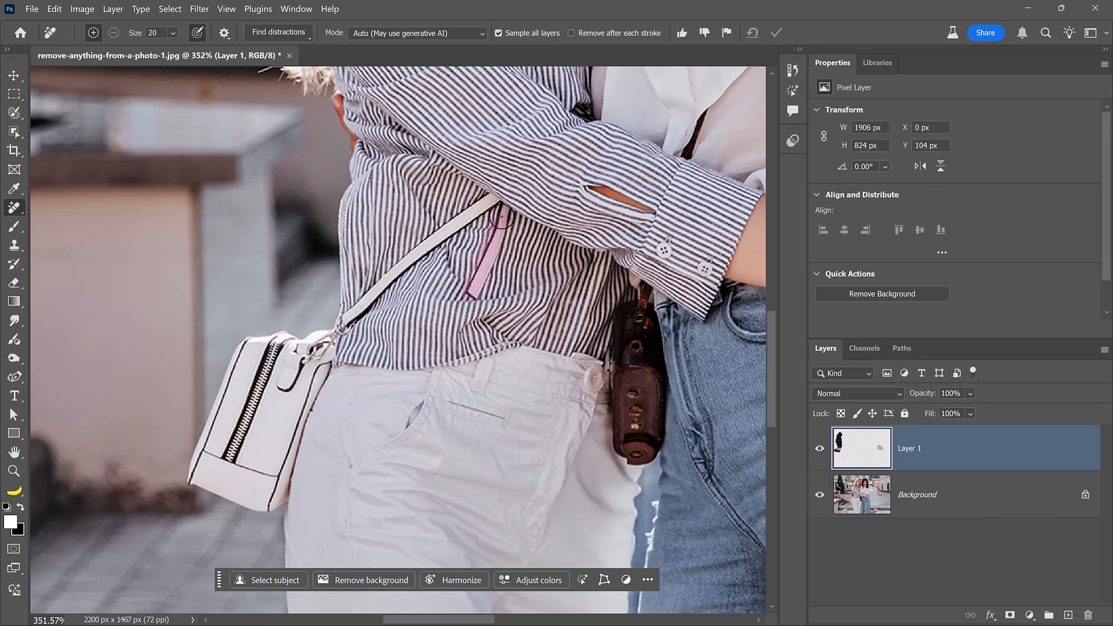
pyautogui.moveTo(478, 285); pyautogui.dragTo(476, 292)
pyautogui.press(']')
pyautogui.press(']')
pyautogui.moveTo(485, 207)
pyautogui.mouseDown()
pyautogui.moveTo(340, 324)
pyautogui.moveTo(434, 244)
pyautogui.moveTo(366, 322)
pyautogui.mouseUp()
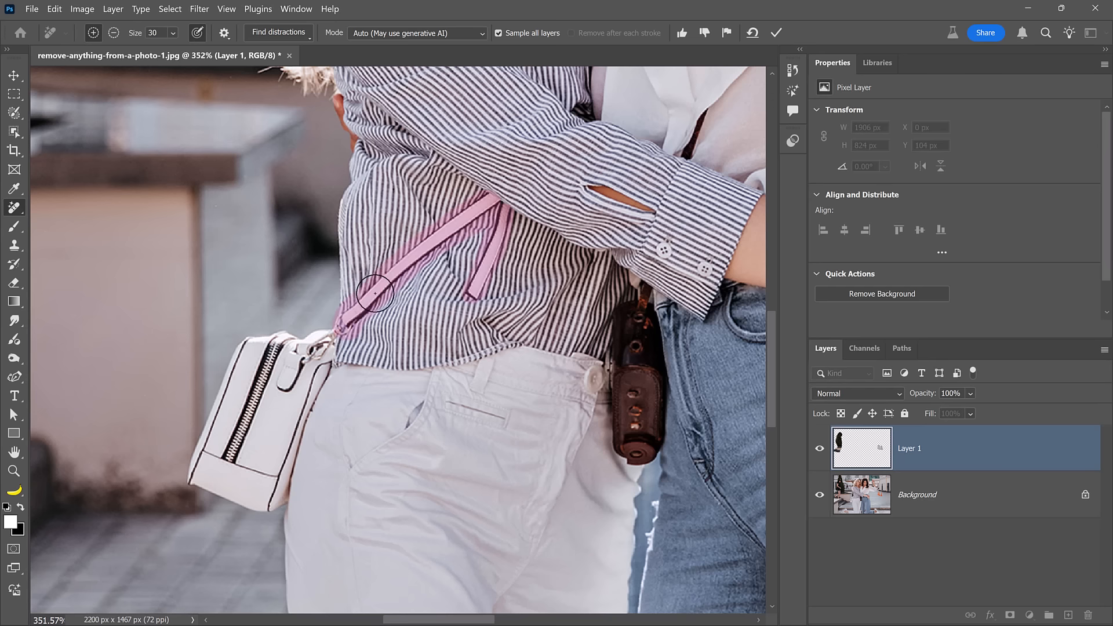
pyautogui.press('Return')
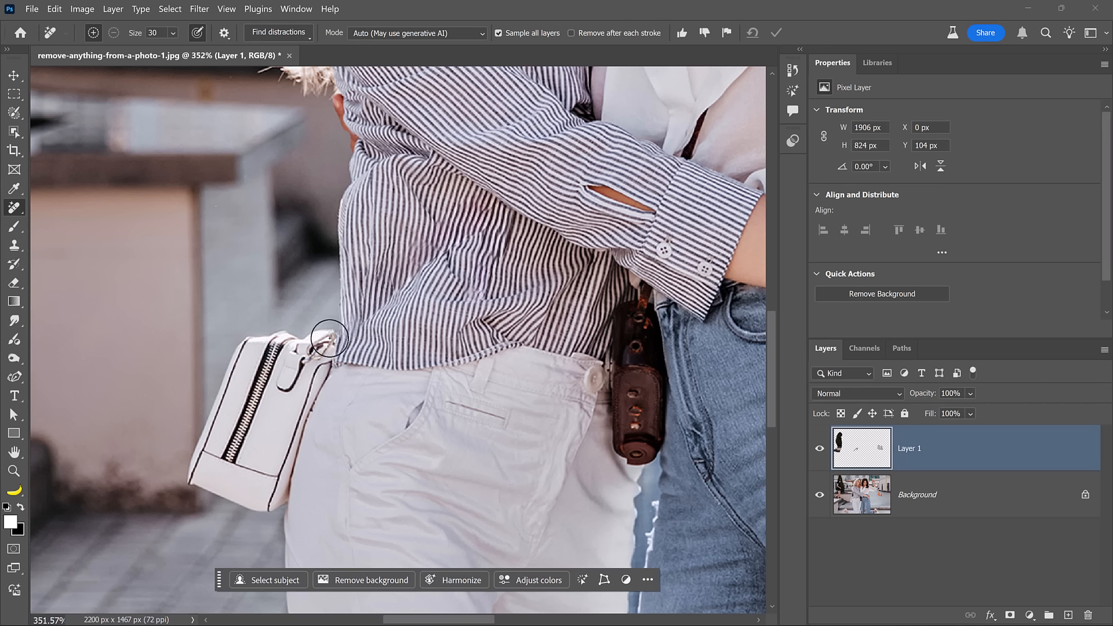
# Paint over the white handbag at her hip with the Remove tool and apply the removal.
pyautogui.moveTo(323, 335)
pyautogui.mouseDown()
pyautogui.moveTo(273, 497)
pyautogui.moveTo(198, 474)
pyautogui.moveTo(225, 388)
pyautogui.moveTo(270, 335)
pyautogui.moveTo(308, 328)
pyautogui.mouseUp()
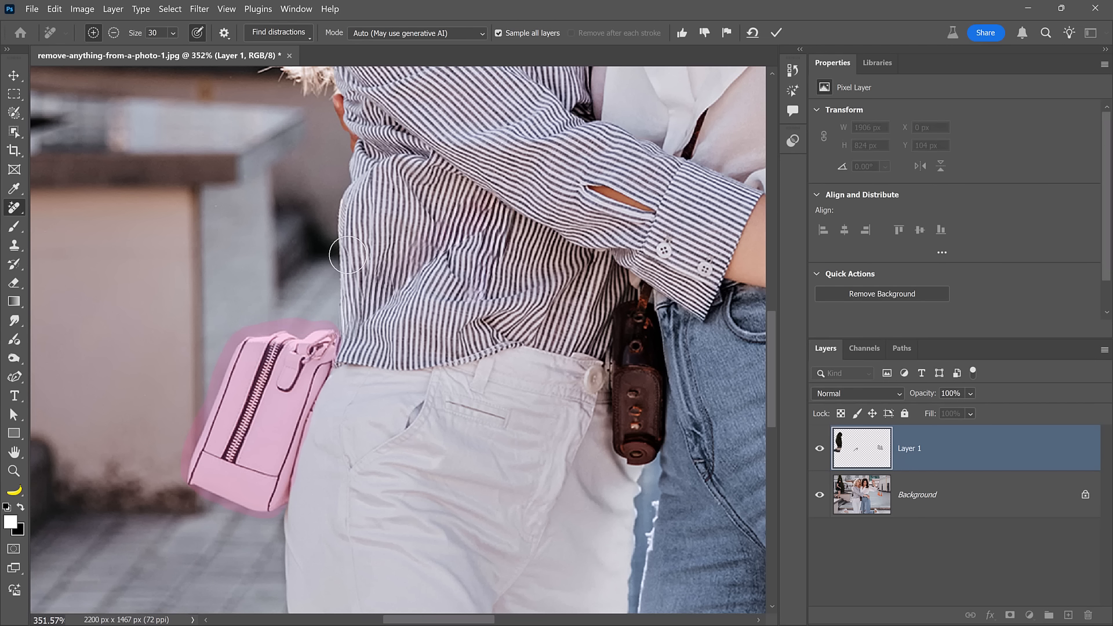
pyautogui.press('Return')
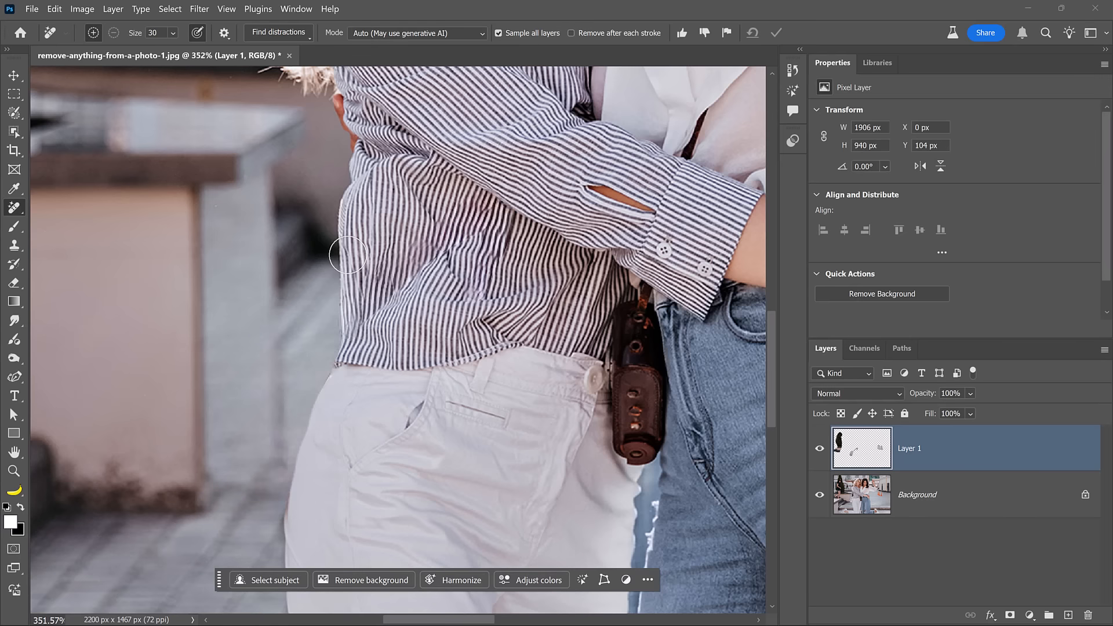
# Remove the small blemish on the edge of the white trousers with a short Remove brush stroke.
pyautogui.scroll(-3, 244, 390)
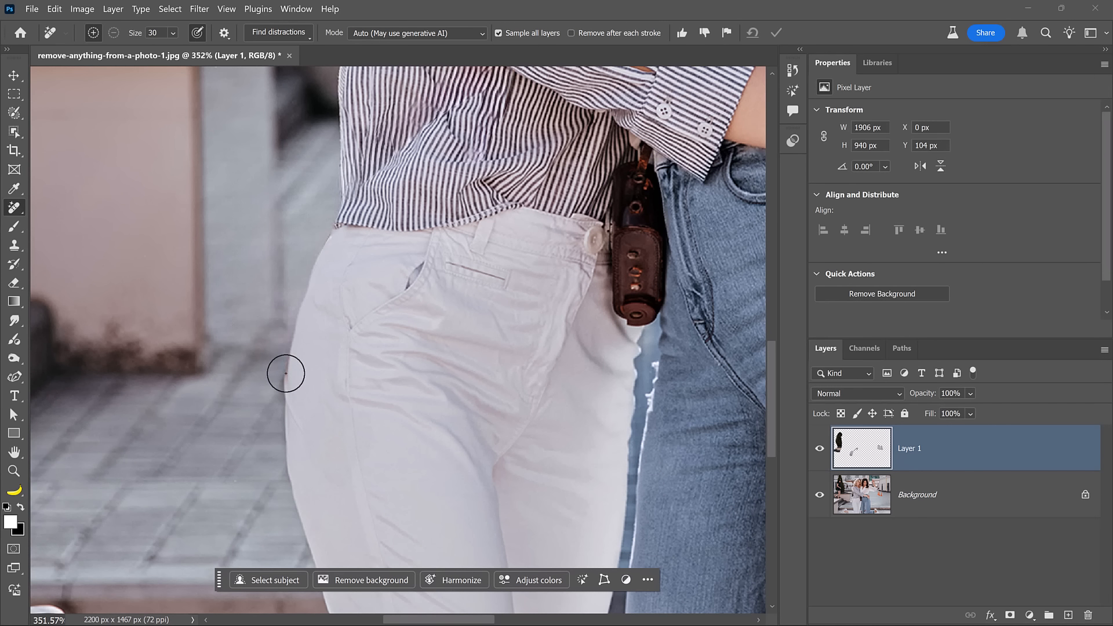
pyautogui.moveTo(285, 364); pyautogui.dragTo(285, 381)
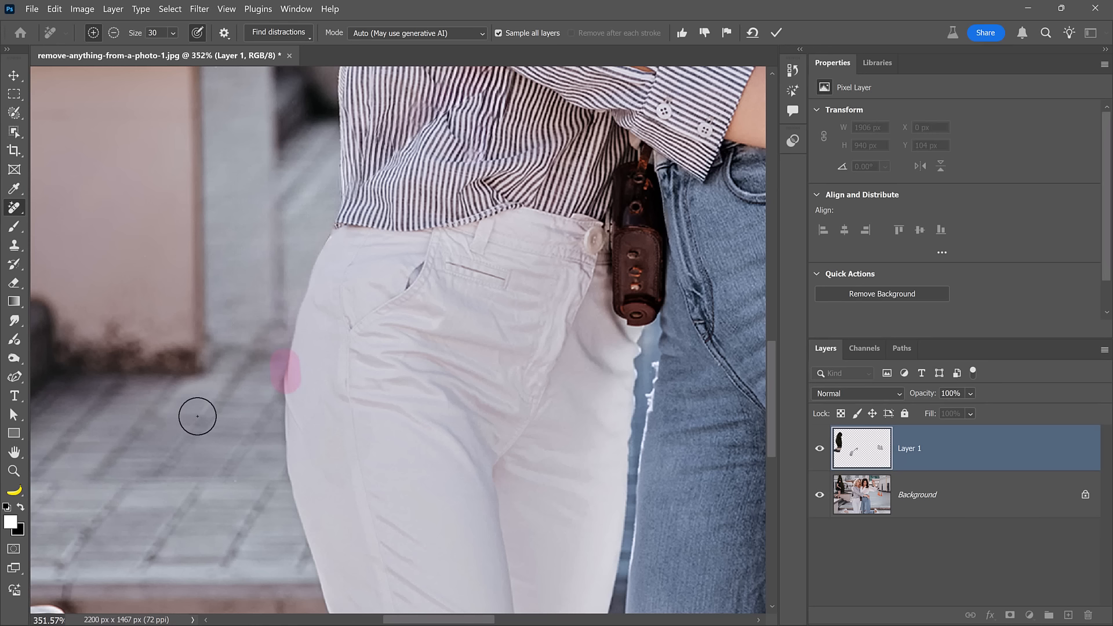
pyautogui.press('Return')
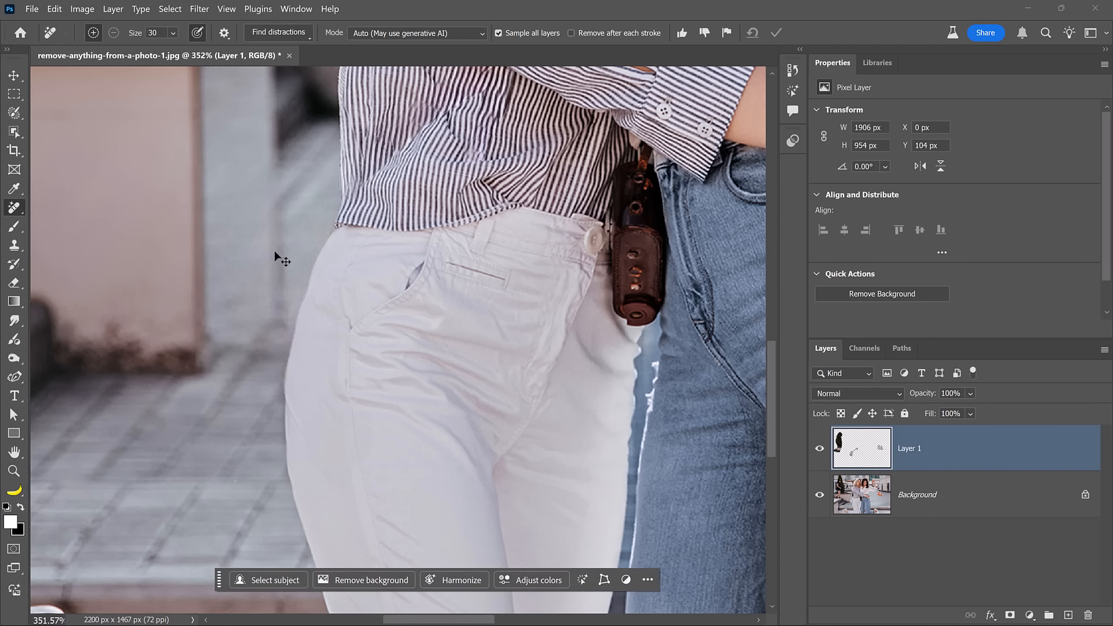
# Zoom onto the faces and try removing the sunglasses on the blonde woman's head with the Remove tool, then undo it.
pyautogui.doubleClick(15, 454)
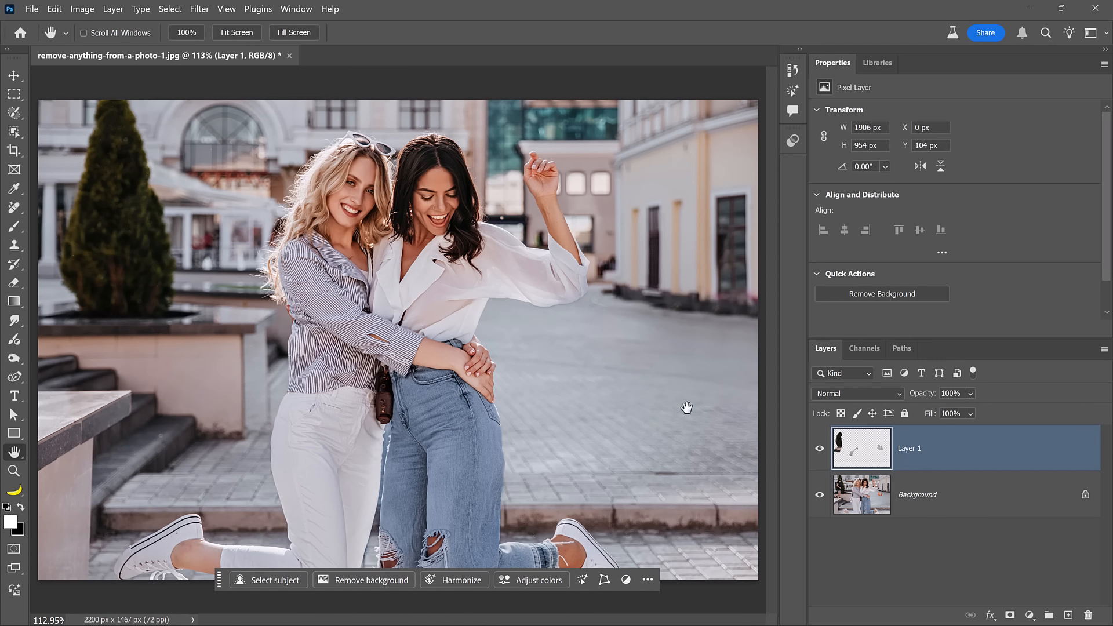
pyautogui.scroll(10, 362, 138)
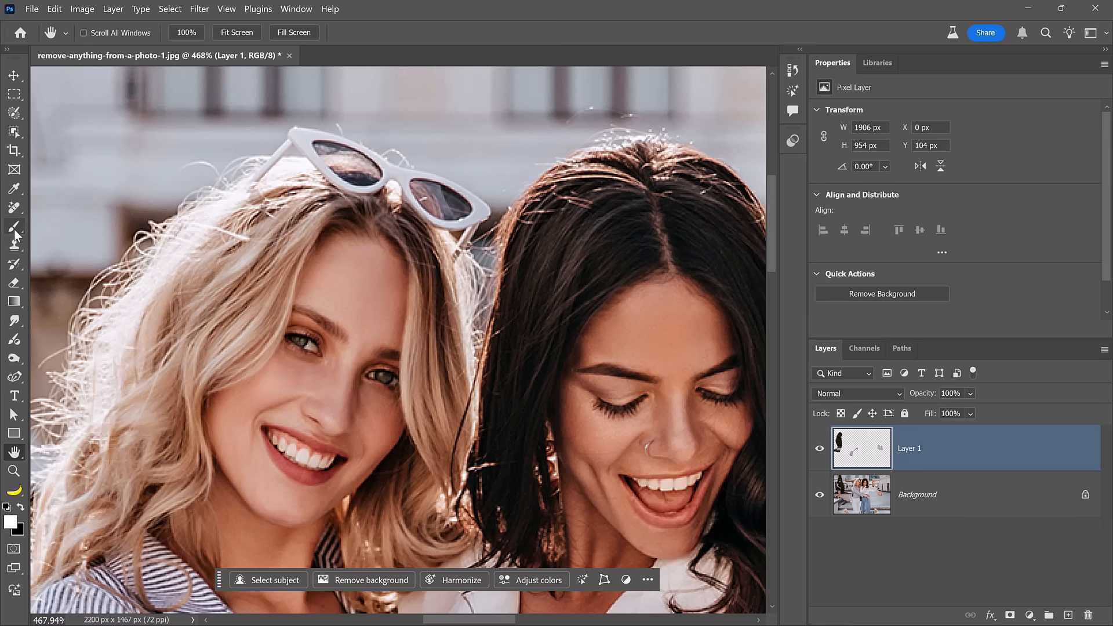
pyautogui.click(14, 208)
pyautogui.moveTo(246, 185)
pyautogui.mouseDown()
pyautogui.moveTo(296, 134)
pyautogui.moveTo(472, 212)
pyautogui.moveTo(449, 244)
pyautogui.moveTo(290, 156)
pyautogui.moveTo(254, 181)
pyautogui.mouseUp()
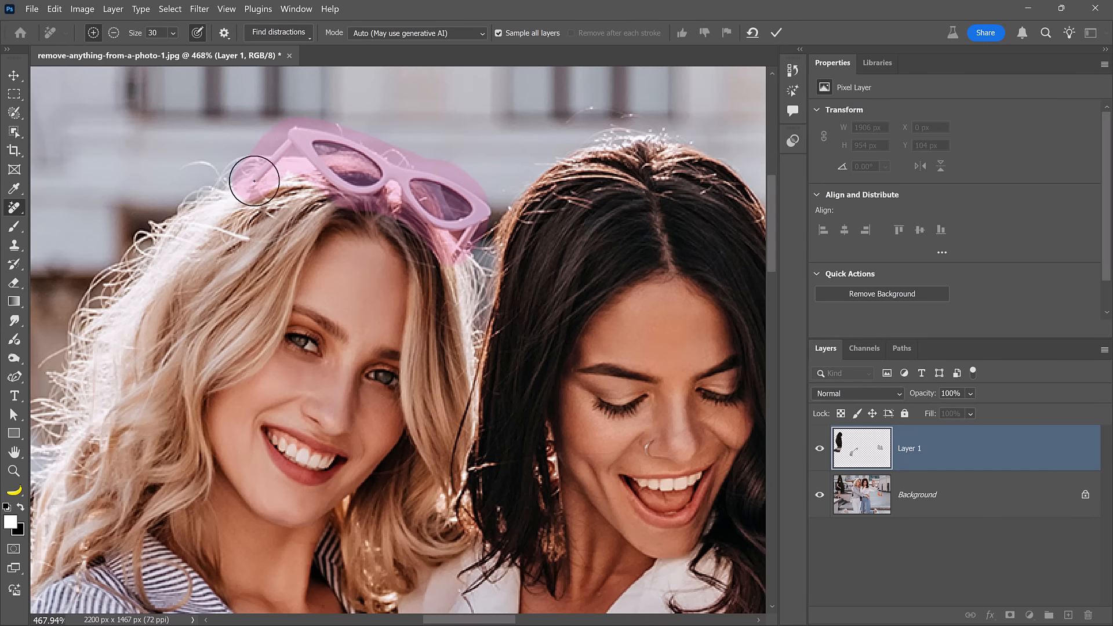
pyautogui.press('Return')
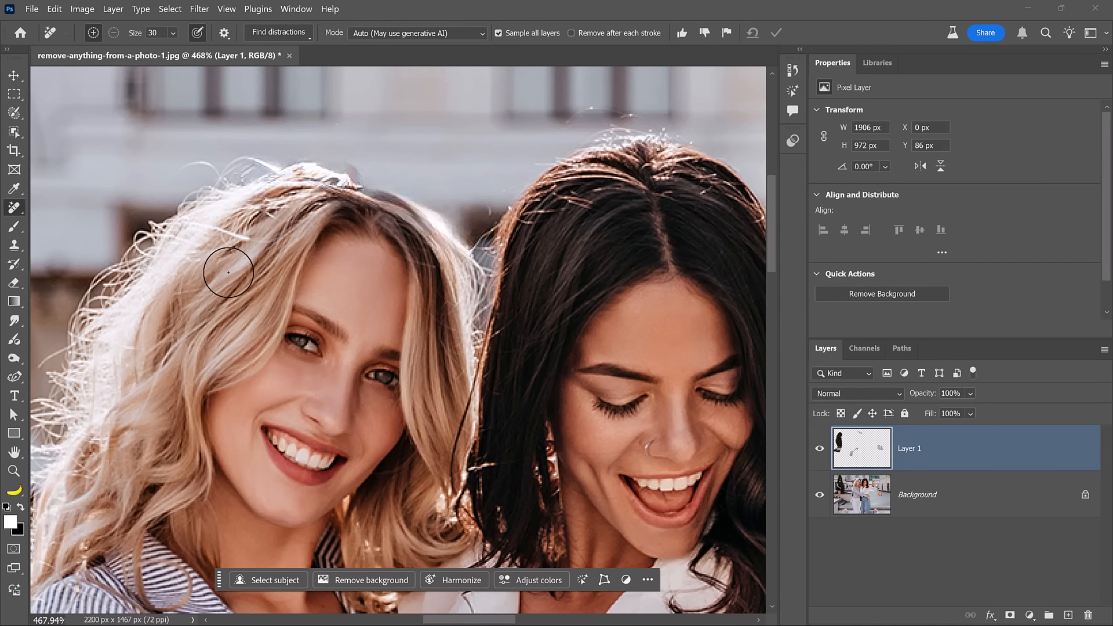
pyautogui.hotkey('ctrl', 'z')
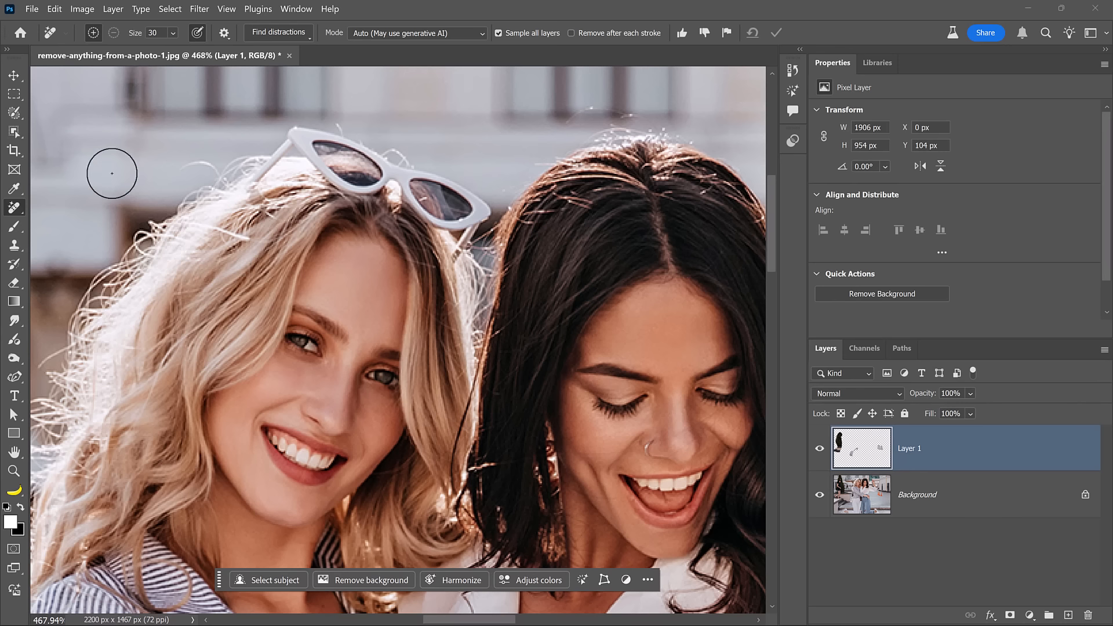
# Paint a selection over the sunglasses with the Selection Brush Tool and run Generative Fill without a prompt.
pyautogui.click(22, 116)
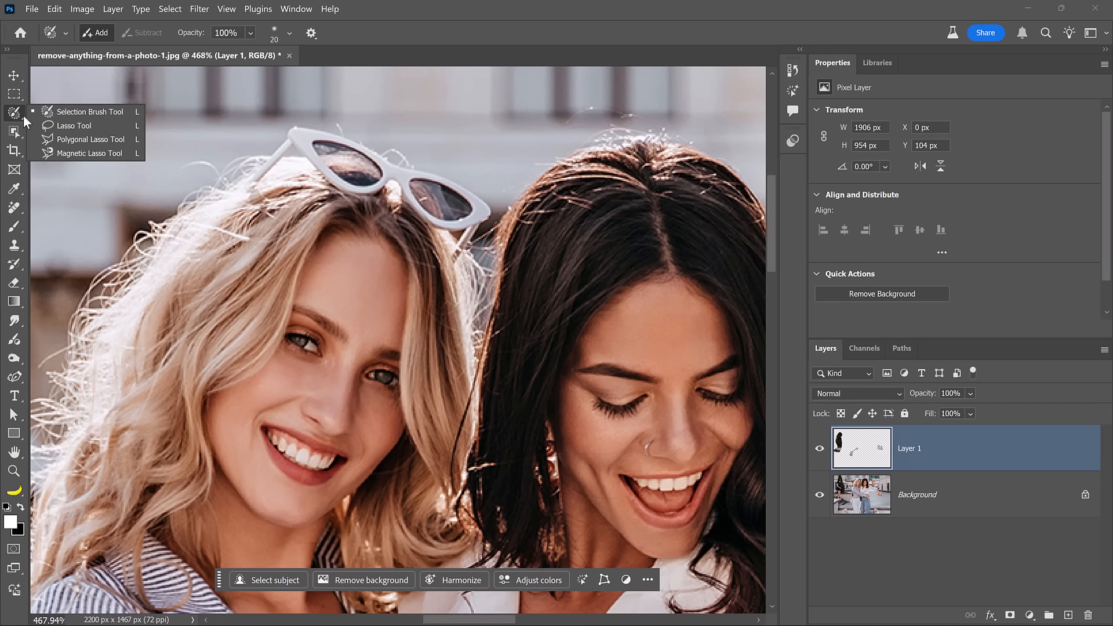
pyautogui.click(58, 112)
pyautogui.moveTo(305, 127)
pyautogui.mouseDown()
pyautogui.moveTo(241, 187)
pyautogui.moveTo(299, 150)
pyautogui.moveTo(444, 225)
pyautogui.moveTo(453, 257)
pyautogui.moveTo(487, 212)
pyautogui.moveTo(313, 127)
pyautogui.mouseUp()
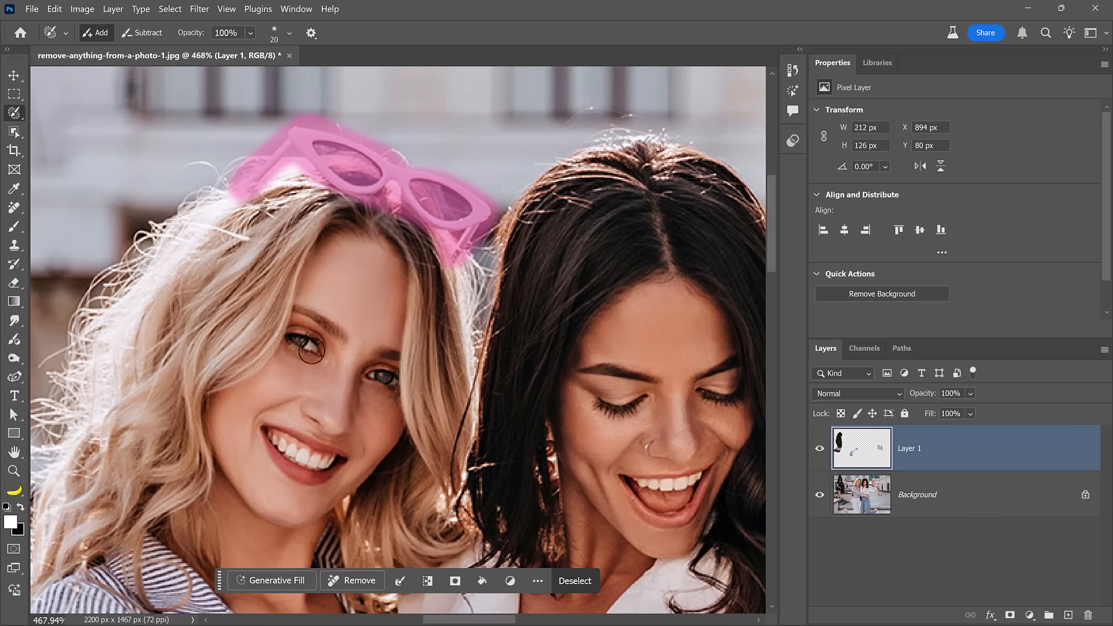
pyautogui.click(270, 581)
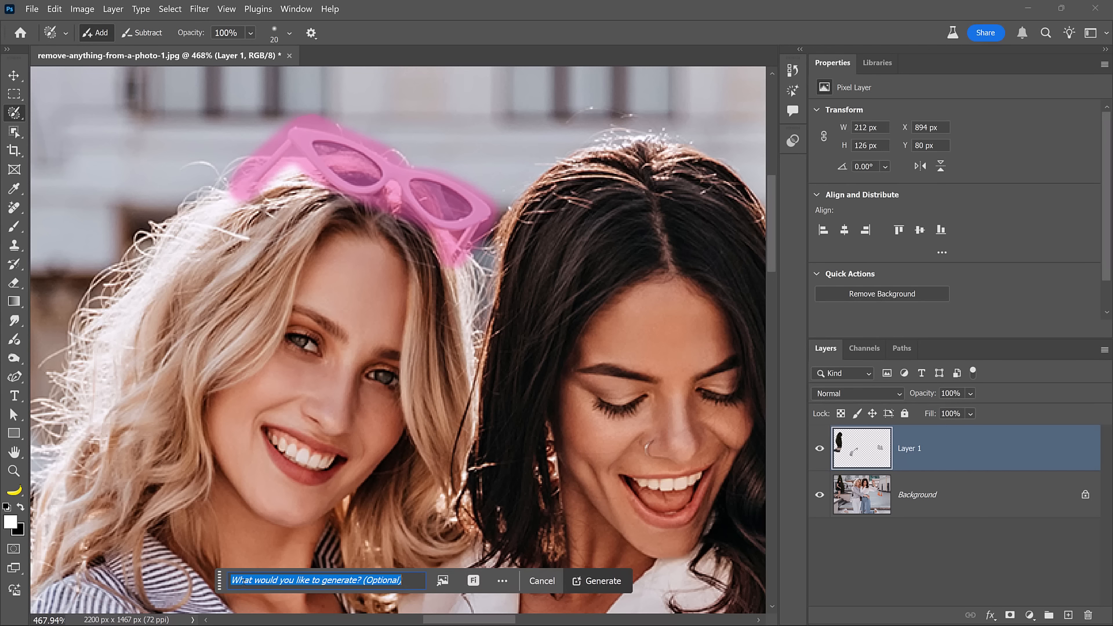
pyautogui.click(602, 580)
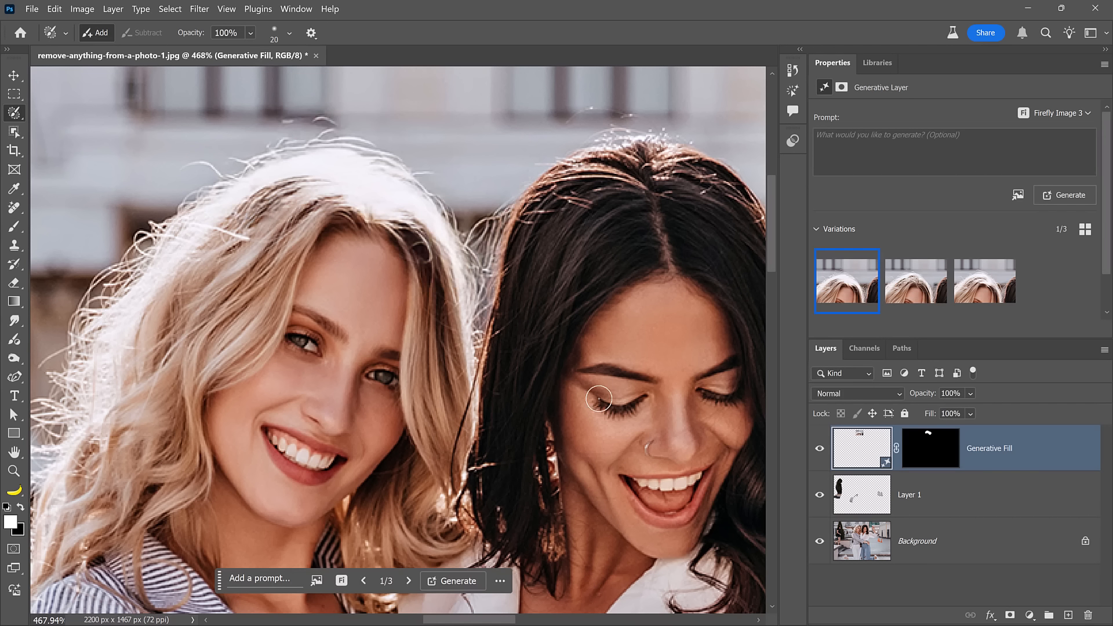
# Compare the three Generative Fill variations and choose the second one.
pyautogui.click(905, 287)
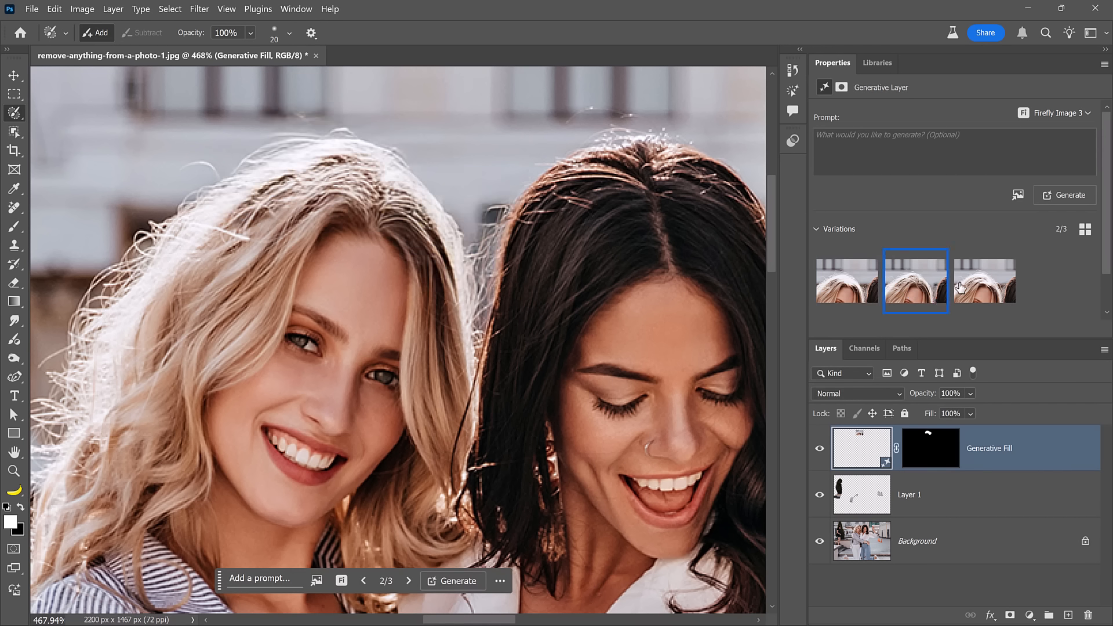
pyautogui.click(976, 289)
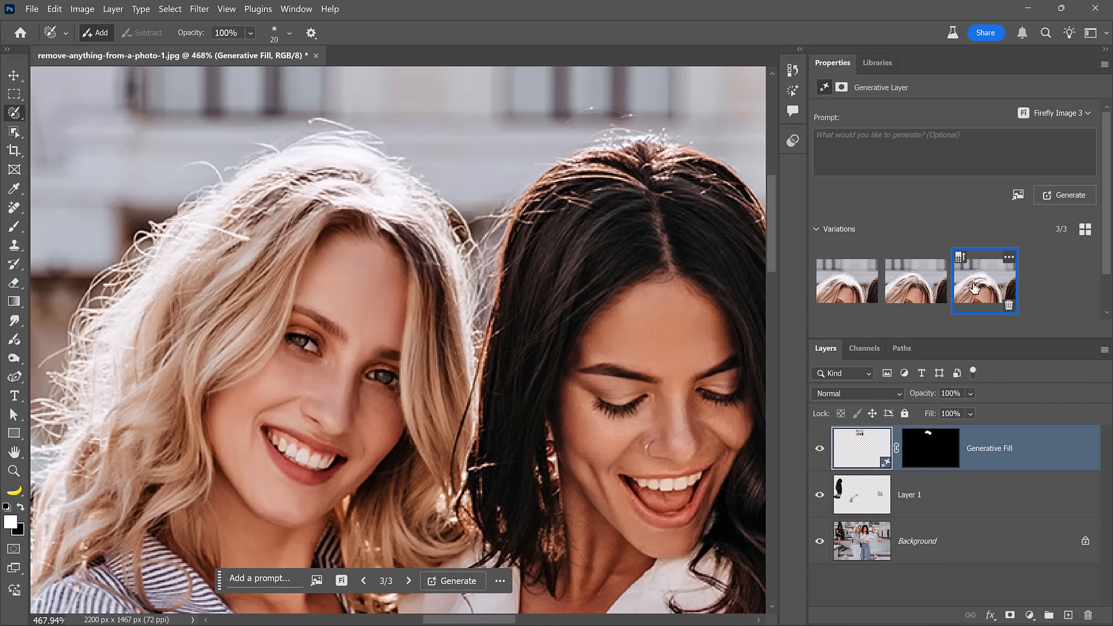
pyautogui.click(911, 286)
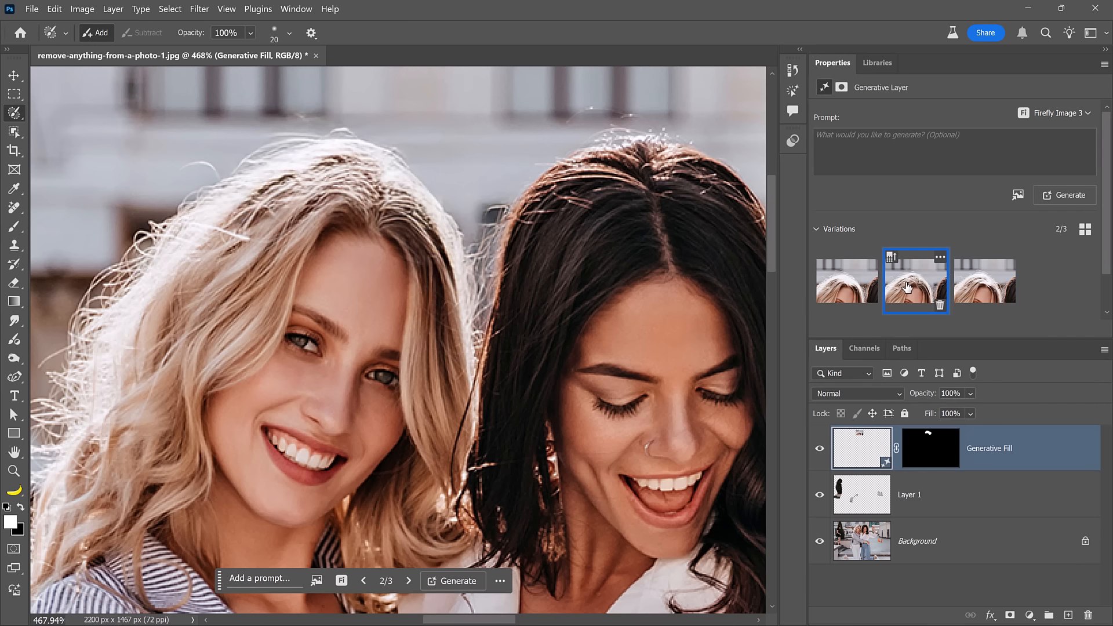
# Select the Generative Fill layer and Layer 1 together and group them.
pyautogui.doubleClick(19, 455)
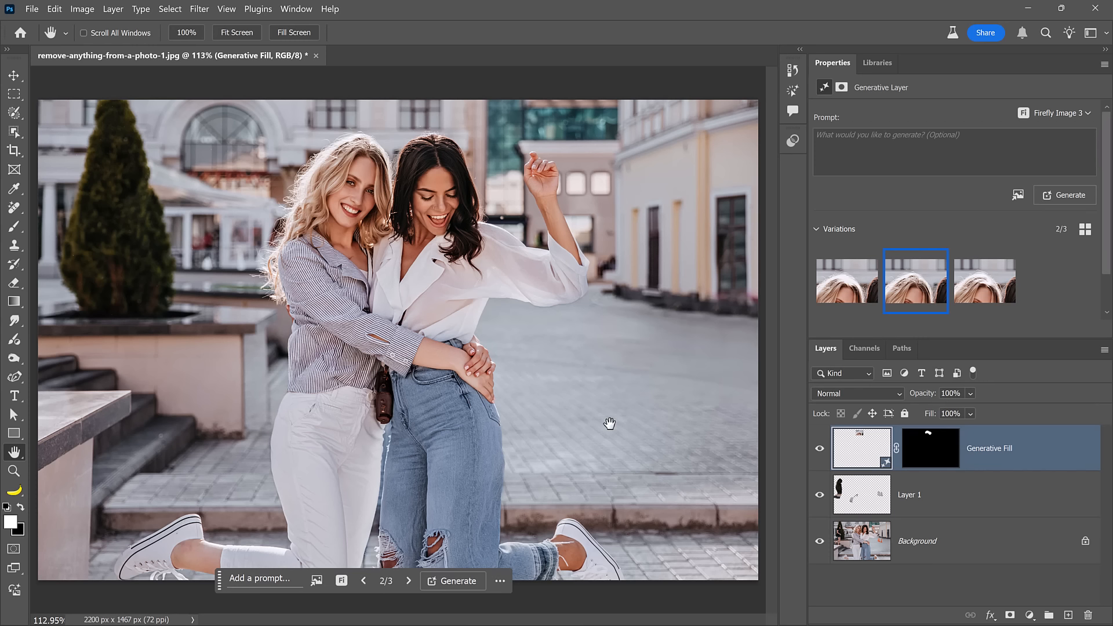
pyautogui.keyDown('shift'); pyautogui.click(870, 501); pyautogui.keyUp('shift')
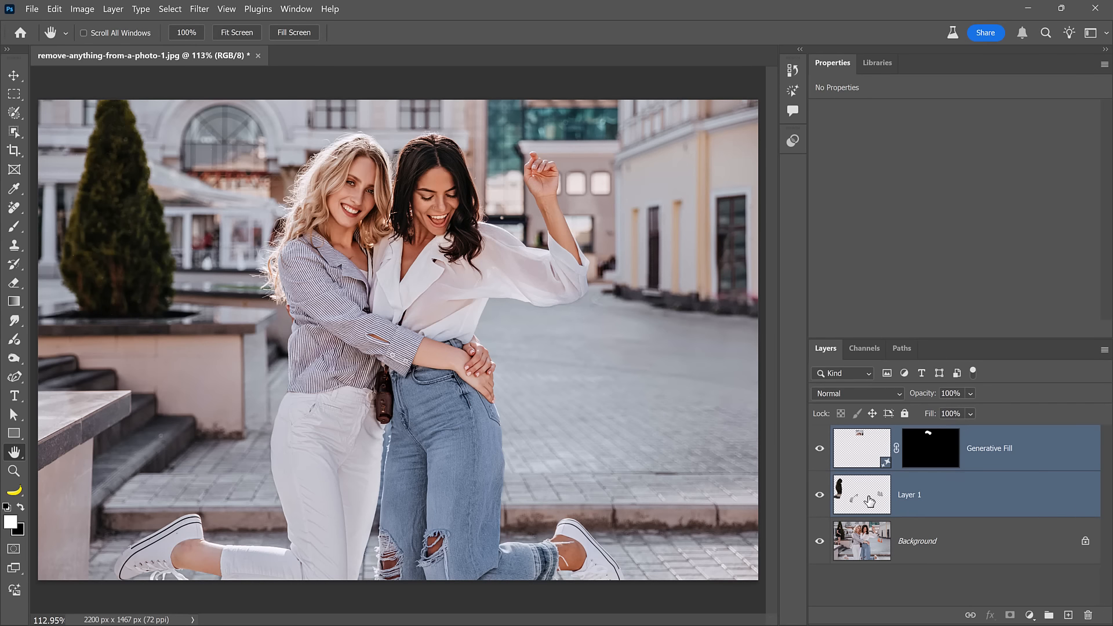
pyautogui.hotkey('ctrl', 'g')
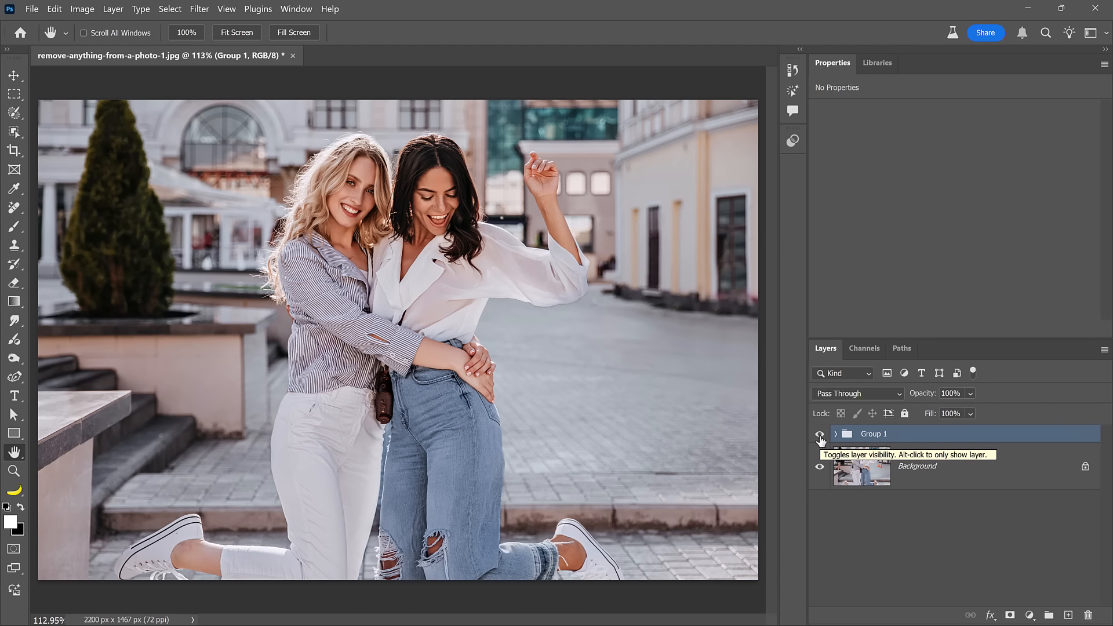
# Toggle the group's visibility off and on to compare the original and the edited photo.
pyautogui.click(820, 436)
pyautogui.click(820, 435)
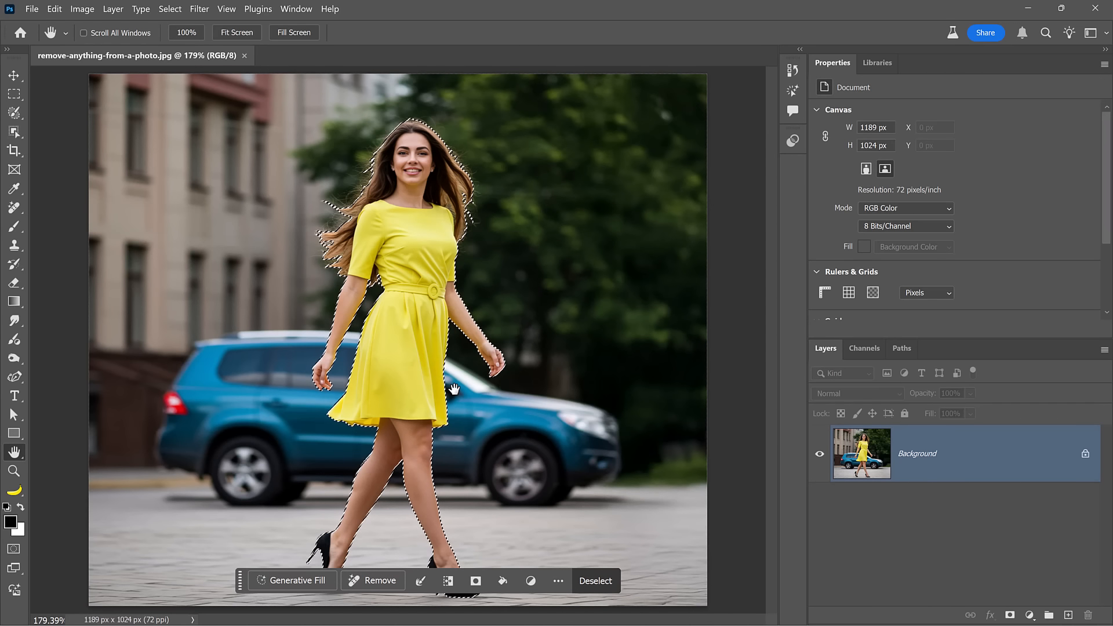
# Switch the woman's selection to Quick Mask and apply the Maximum filter with a 4.0 pixel radius, preserving Roundness.
pyautogui.press('q')
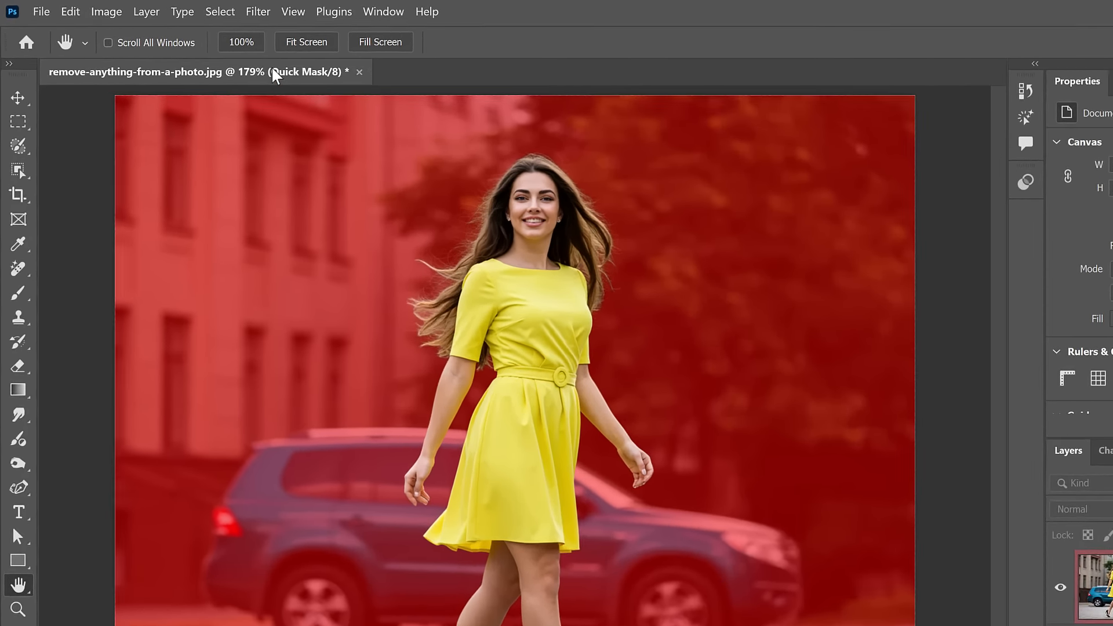
pyautogui.click(199, 9)
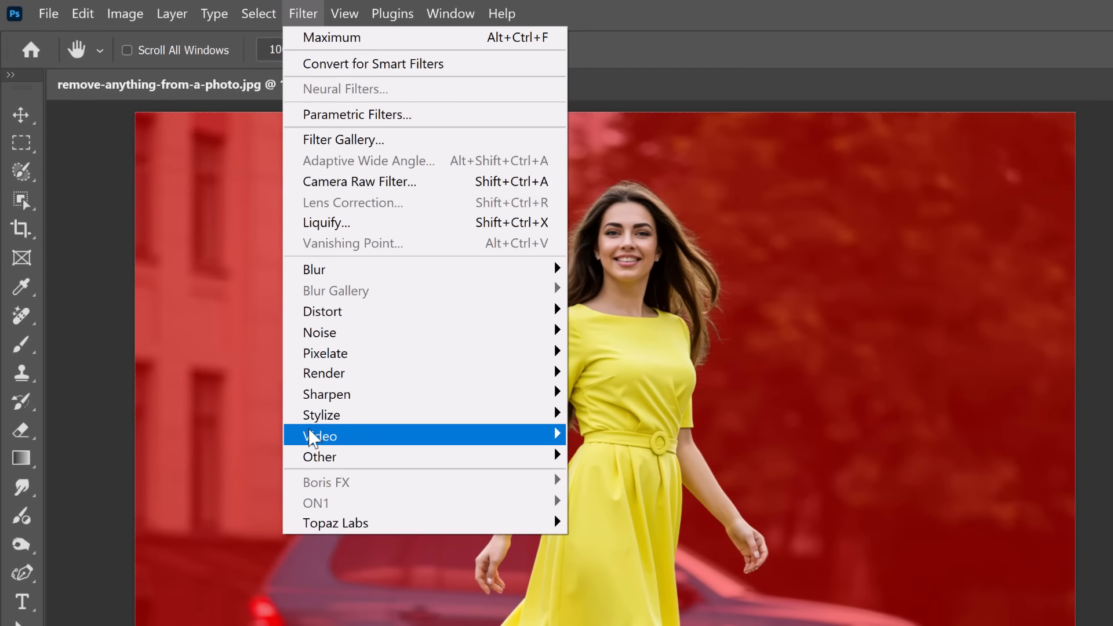
pyautogui.moveTo(531, 457)
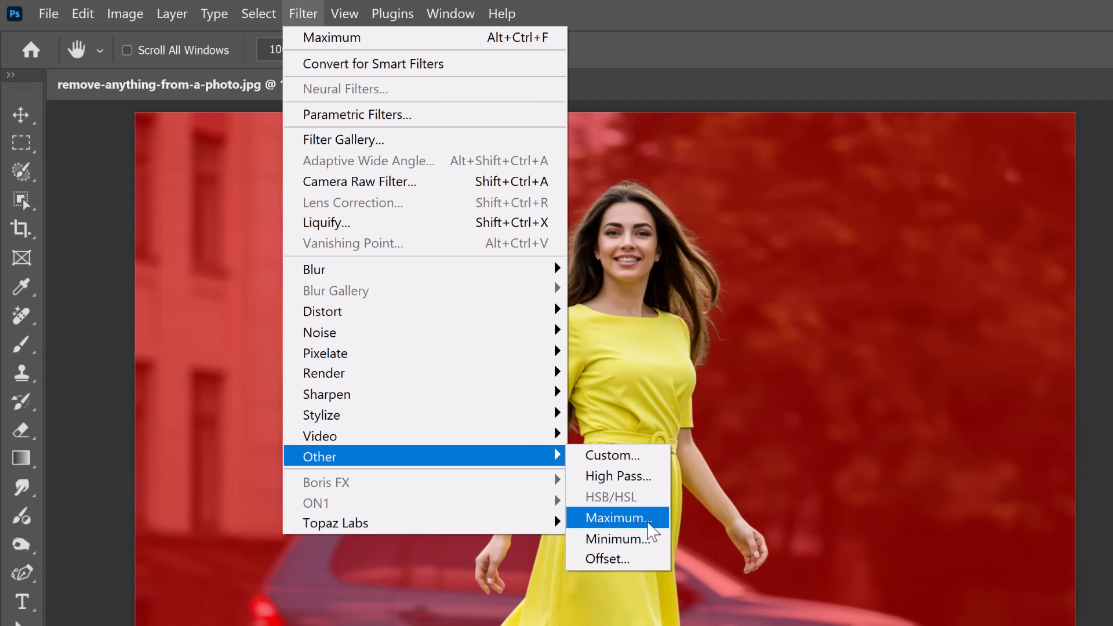
pyautogui.click(648, 519)
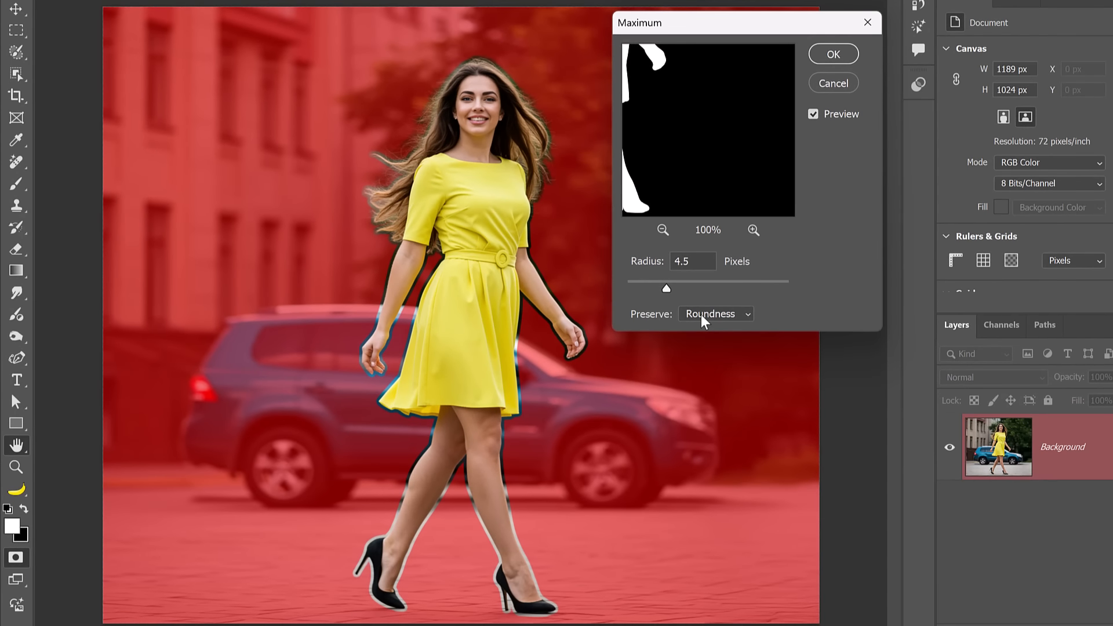
pyautogui.click(704, 317)
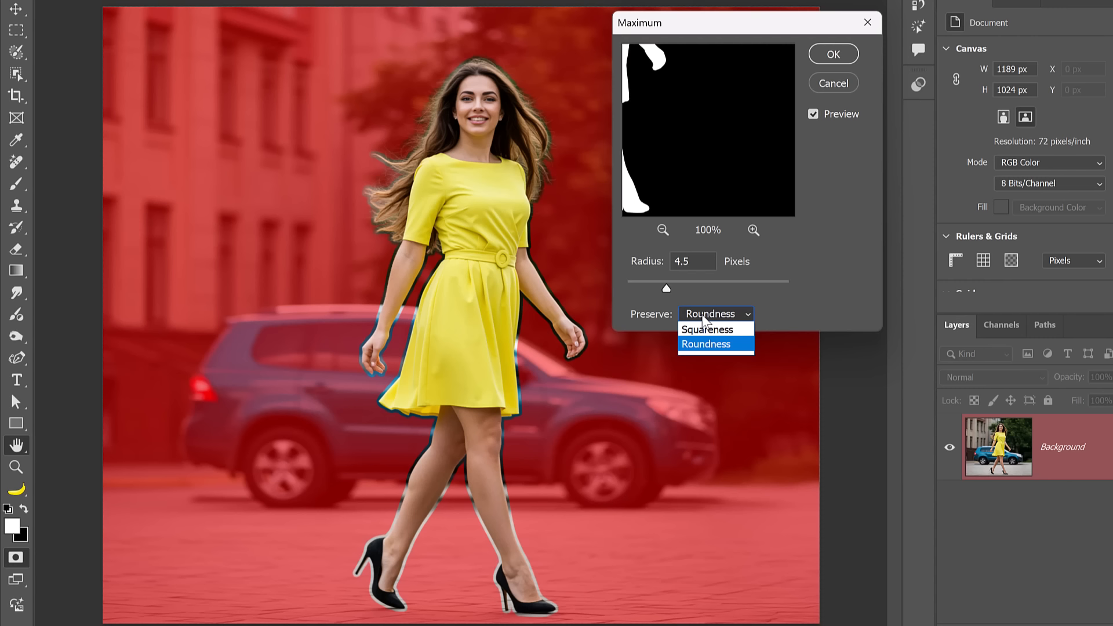
pyautogui.click(704, 319)
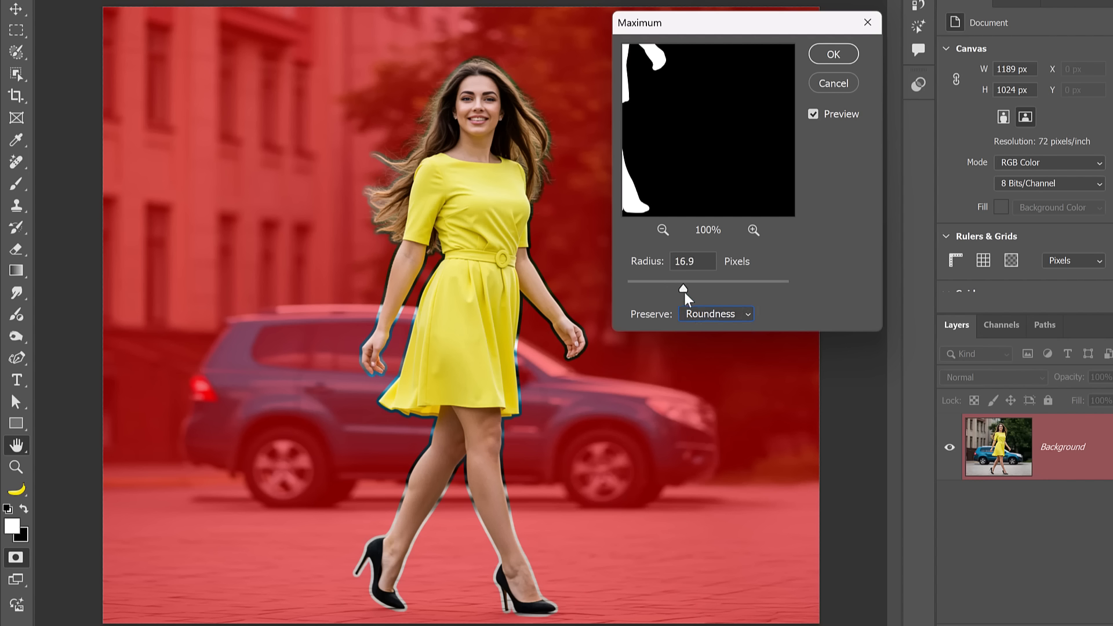
pyautogui.moveTo(686, 297); pyautogui.dragTo(649, 296)
pyautogui.moveTo(661, 293); pyautogui.dragTo(663, 292)
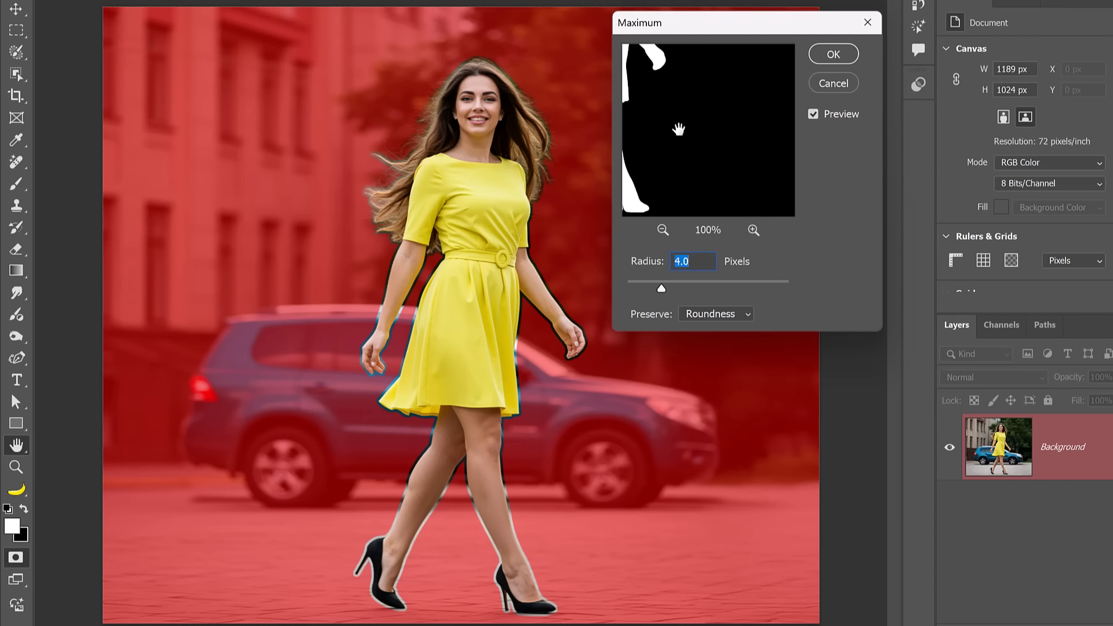
pyautogui.click(834, 56)
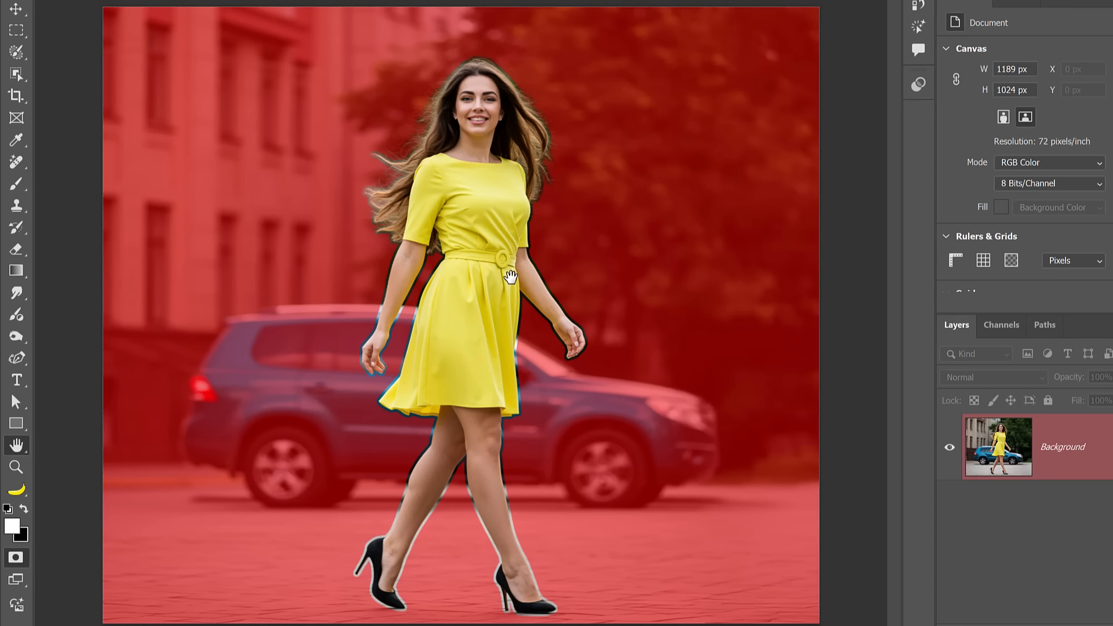
# Paint over the area around the woman's hair in Quick Mask to enlarge the selection, then exit Quick Mask.
pyautogui.press('b')
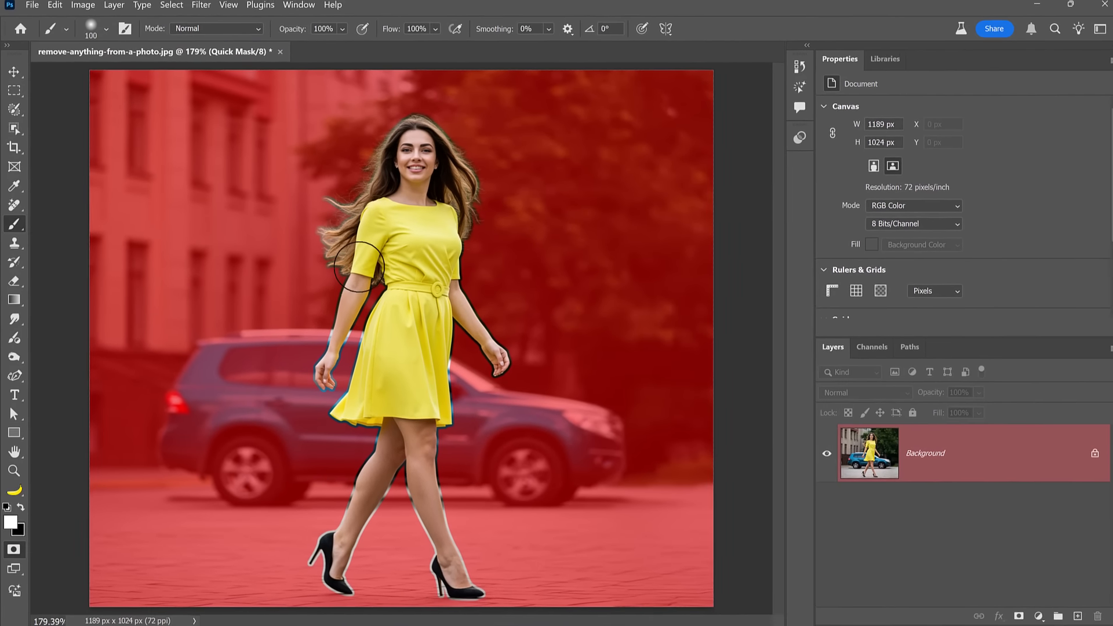
pyautogui.moveTo(391, 245); pyautogui.dragTo(362, 174)
pyautogui.moveTo(323, 208)
pyautogui.mouseDown()
pyautogui.moveTo(399, 126)
pyautogui.moveTo(426, 129)
pyautogui.moveTo(456, 163)
pyautogui.moveTo(419, 122)
pyautogui.moveTo(453, 151)
pyautogui.moveTo(466, 189)
pyautogui.moveTo(453, 253)
pyautogui.moveTo(434, 263)
pyautogui.moveTo(472, 212)
pyautogui.moveTo(450, 149)
pyautogui.moveTo(443, 142)
pyautogui.moveTo(470, 188)
pyautogui.moveTo(411, 249)
pyautogui.moveTo(369, 200)
pyautogui.moveTo(380, 156)
pyautogui.mouseUp()
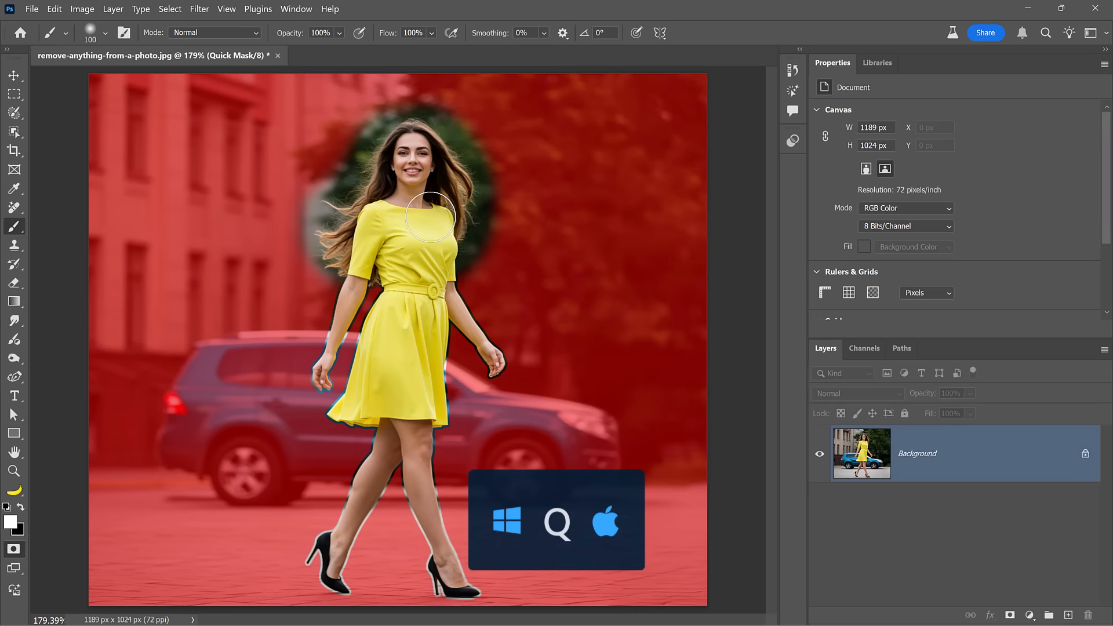
pyautogui.press('q')
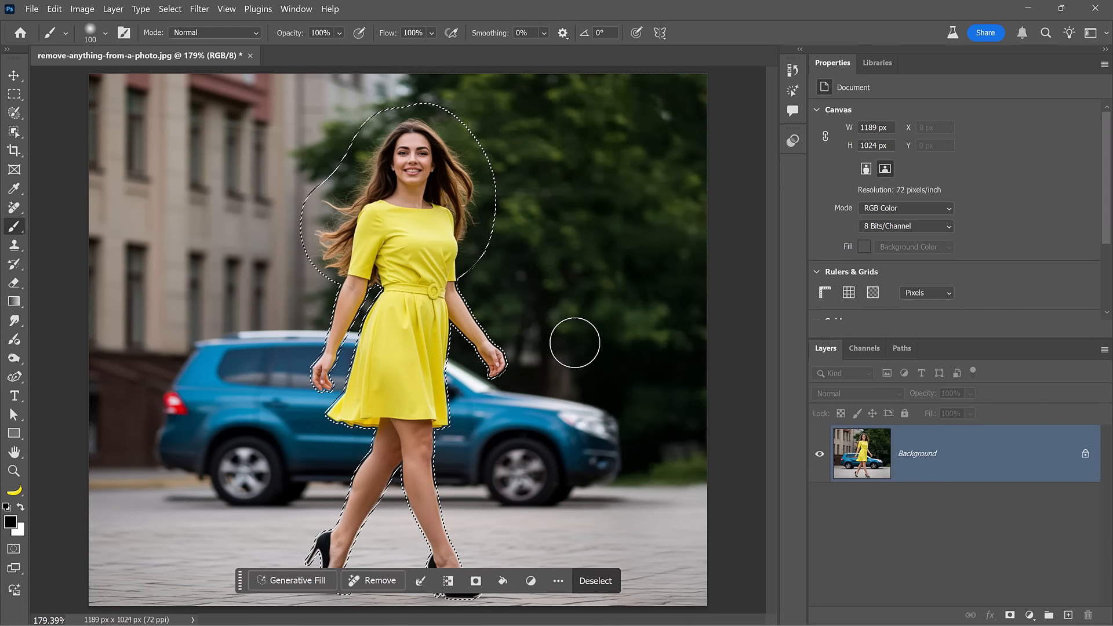
# Run Generative Fill on the woman's selection without a prompt and choose the third variation.
pyautogui.click(314, 579)
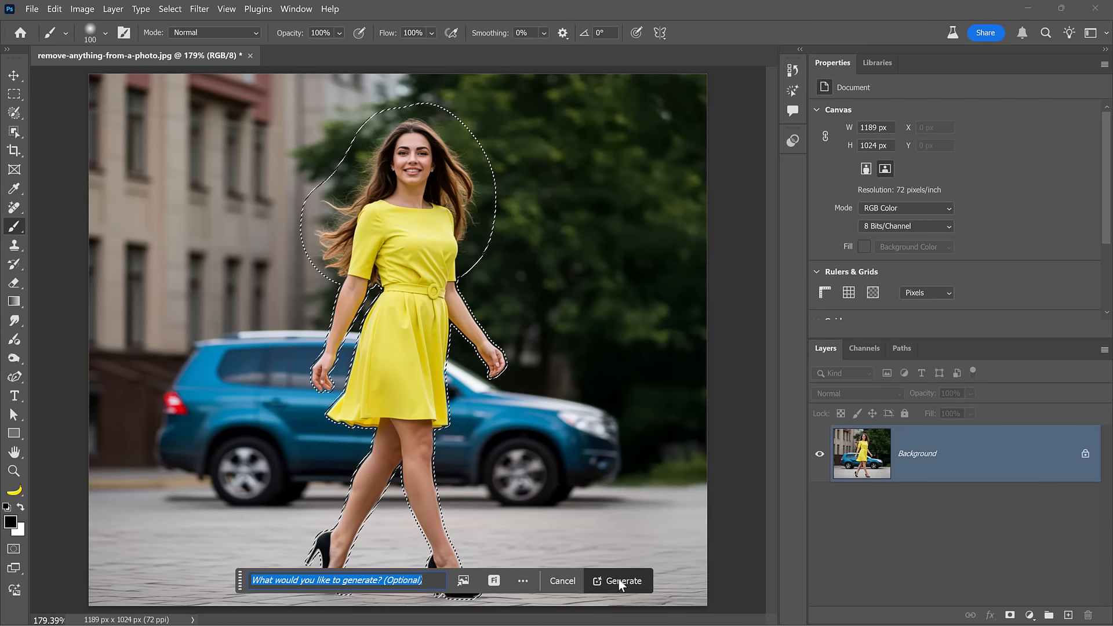
pyautogui.click(619, 583)
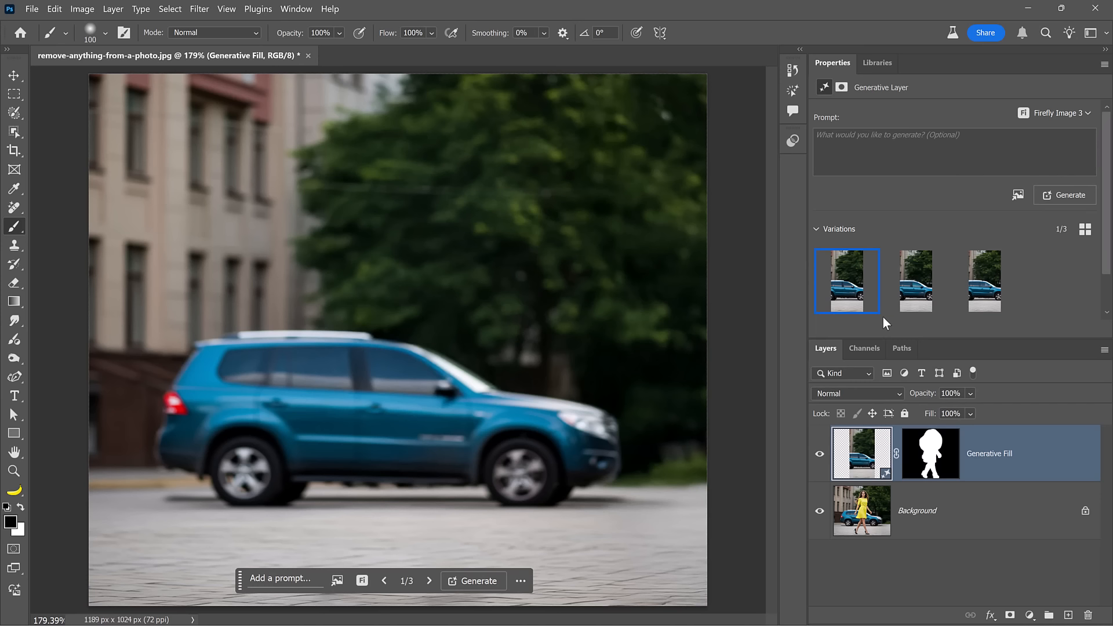
pyautogui.click(918, 283)
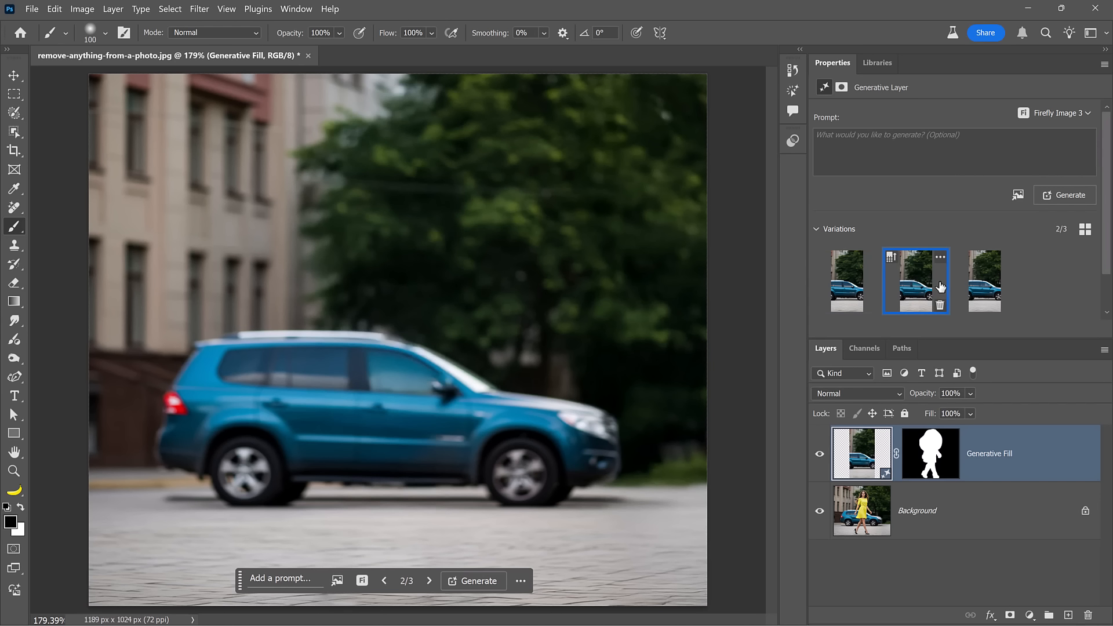
pyautogui.click(968, 288)
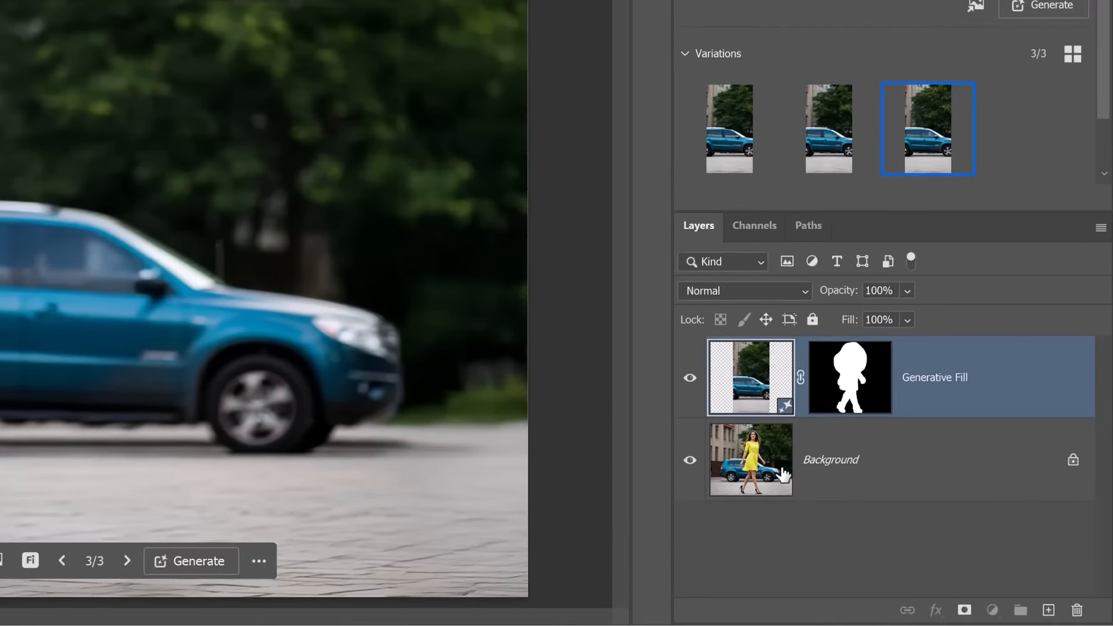
# Duplicate the Background layer, move the copy to the top of the stack and hide it.
pyautogui.click(892, 514)
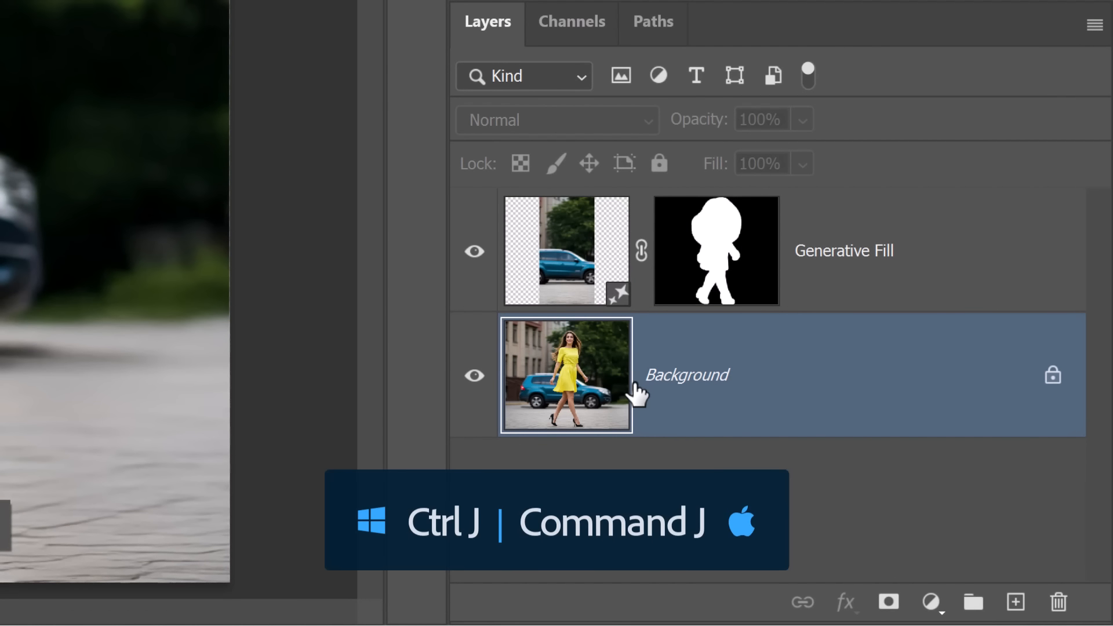
pyautogui.hotkey('ctrl', 'j')
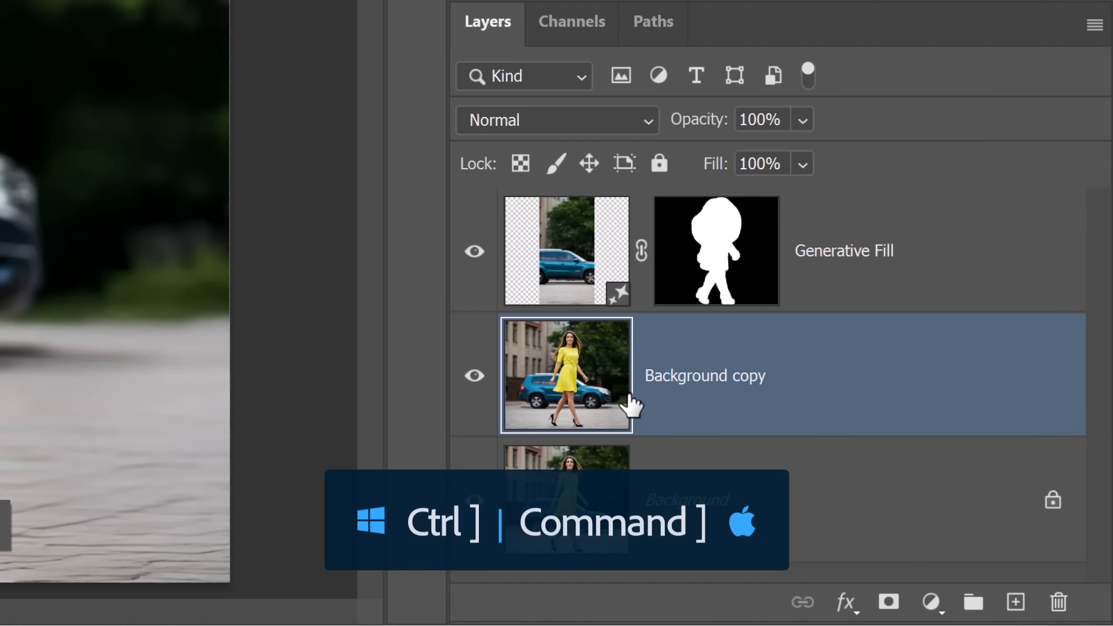
pyautogui.hotkey('ctrl', ']')
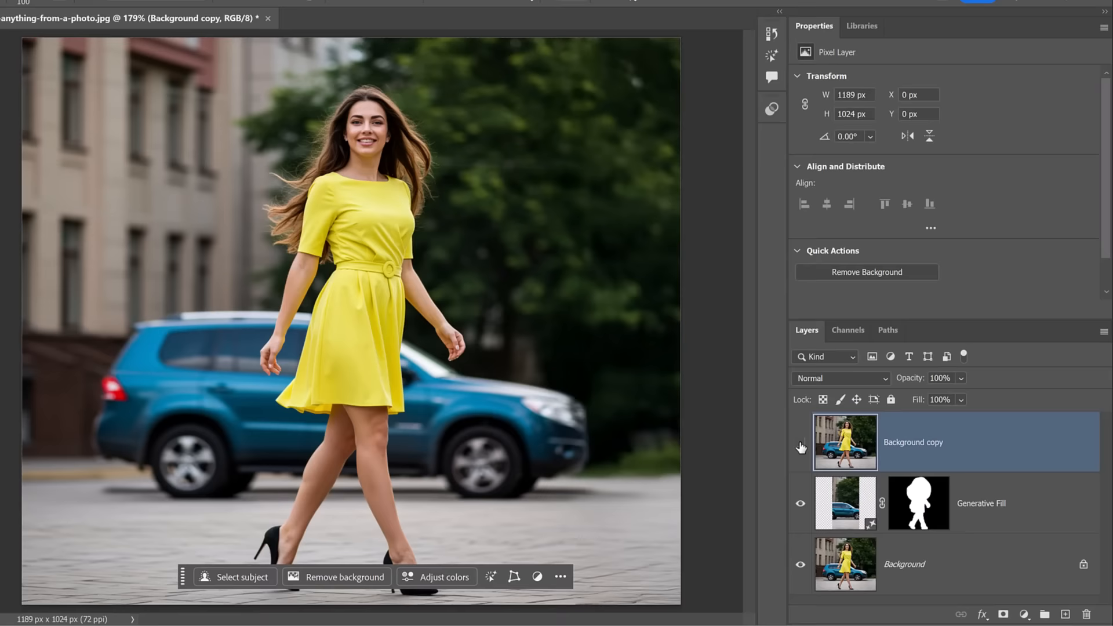
pyautogui.click(551, 300)
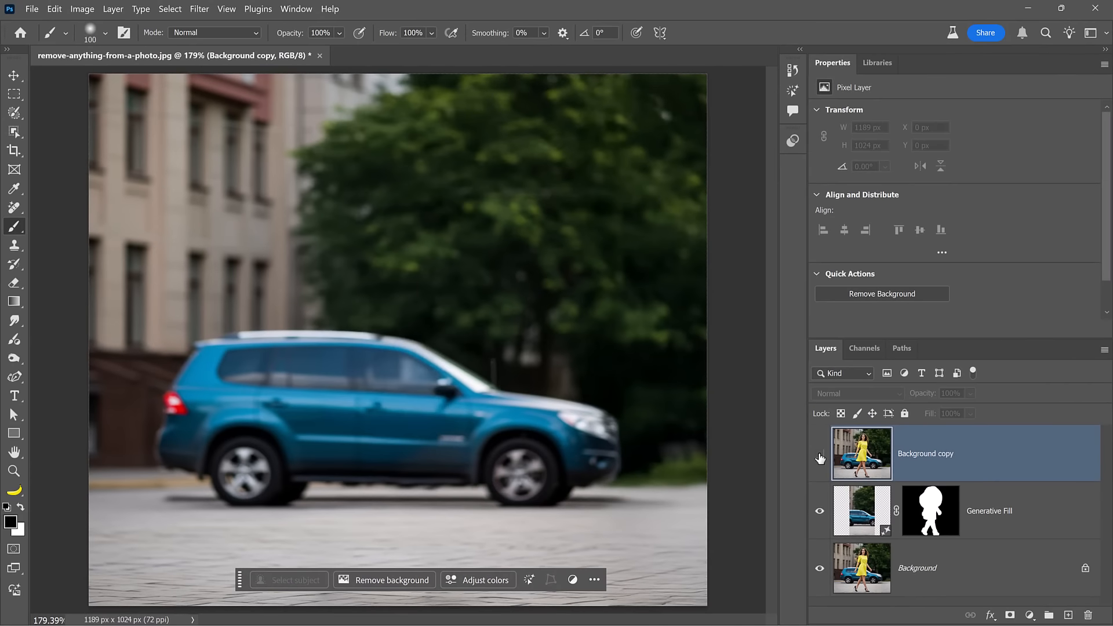
# On the Generative Fill layer, paint a selection over the car and its shadow with the Selection Brush tool.
pyautogui.click(861, 511)
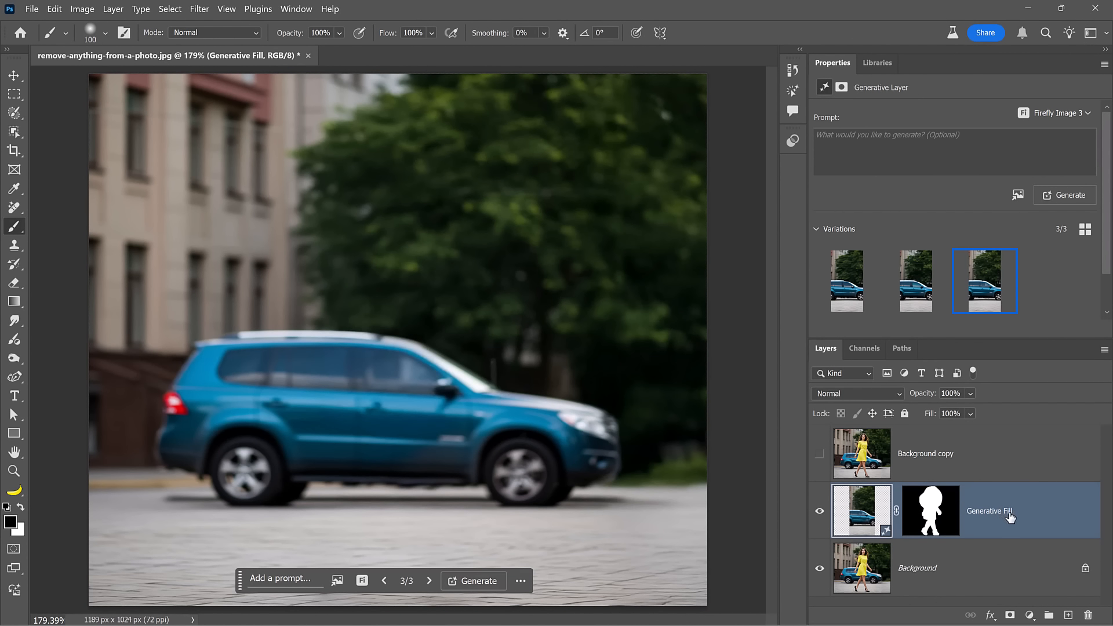
pyautogui.click(15, 113)
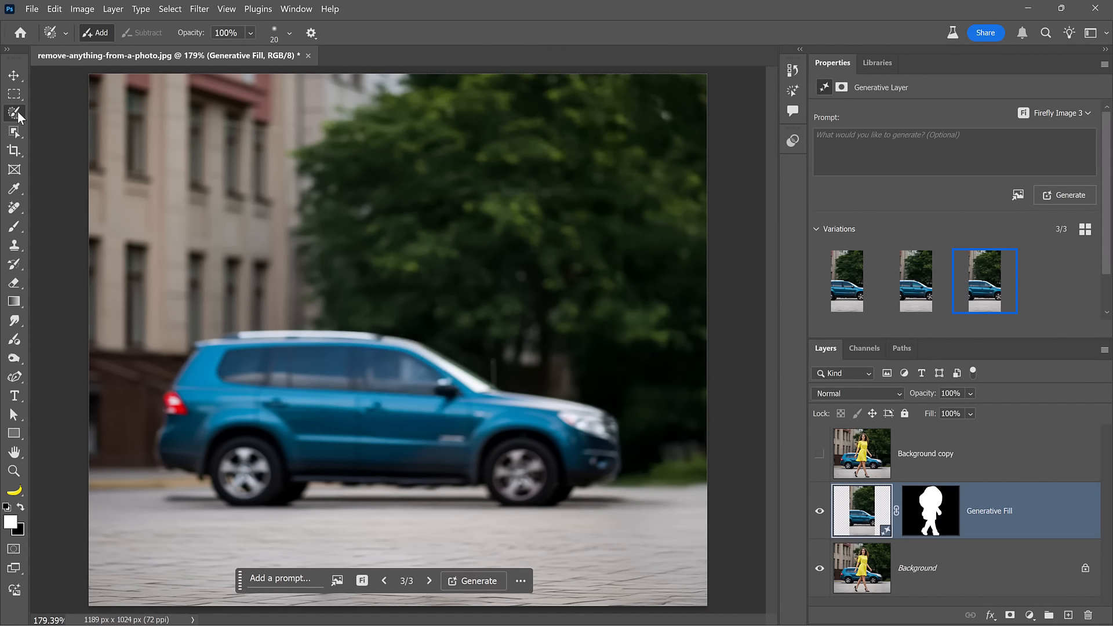
pyautogui.click(137, 115)
pyautogui.moveTo(223, 312)
pyautogui.mouseDown()
pyautogui.moveTo(395, 319)
pyautogui.moveTo(475, 362)
pyautogui.moveTo(598, 397)
pyautogui.moveTo(630, 421)
pyautogui.moveTo(634, 488)
pyautogui.moveTo(664, 511)
pyautogui.moveTo(180, 512)
pyautogui.moveTo(158, 494)
pyautogui.moveTo(184, 481)
pyautogui.moveTo(144, 457)
pyautogui.moveTo(152, 407)
pyautogui.moveTo(201, 325)
pyautogui.mouseUp()
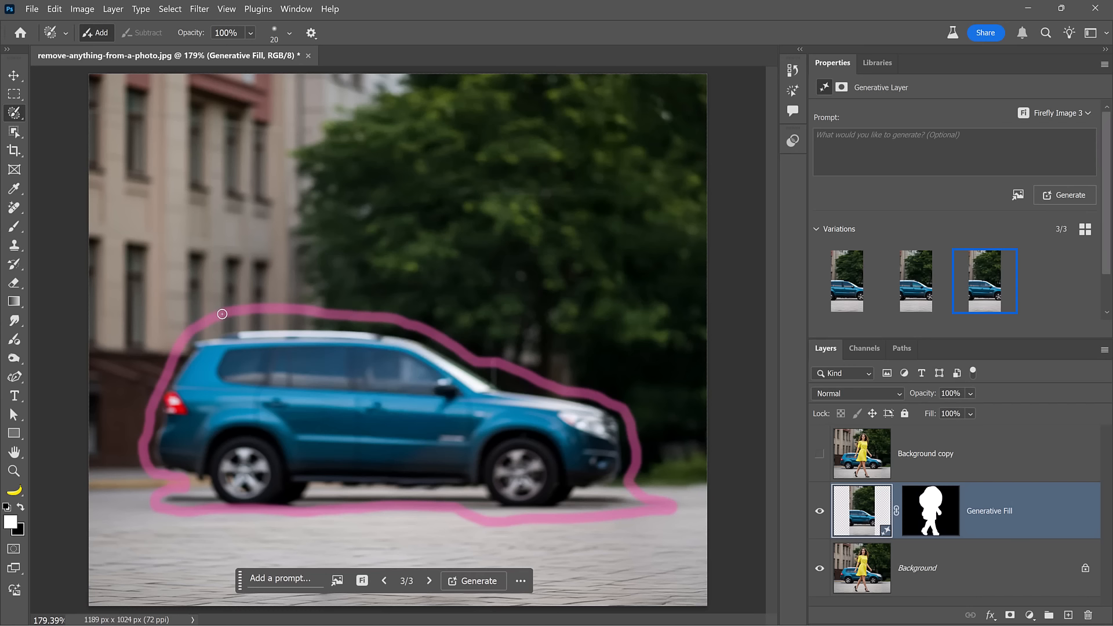
pyautogui.moveTo(222, 314); pyautogui.dragTo(222, 313)
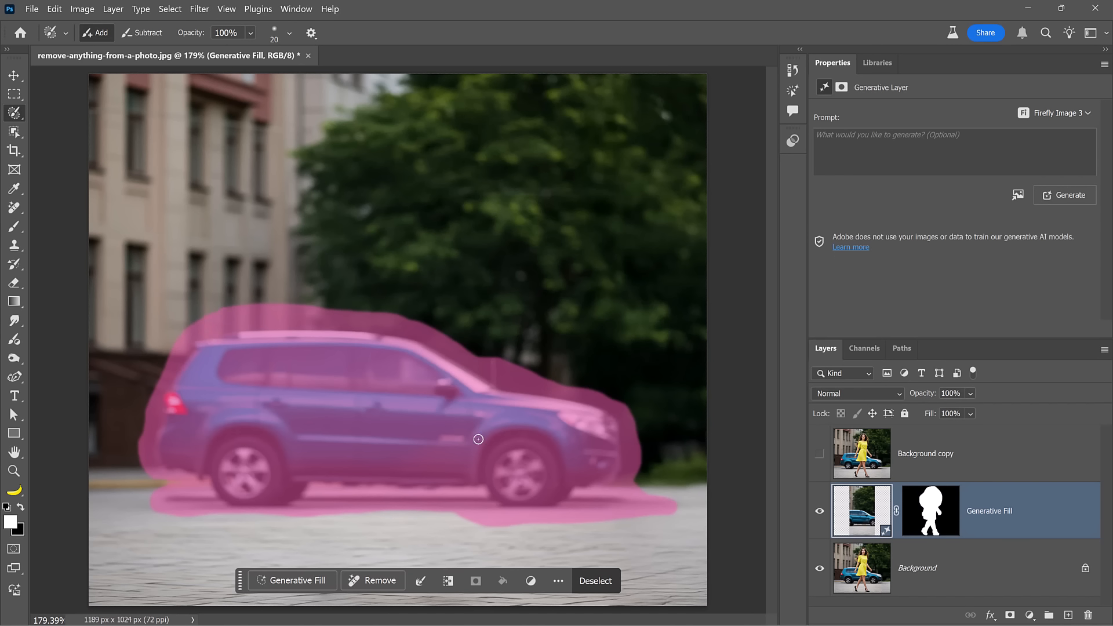
# Run Generative Fill on the car selection without a prompt, compare the variations and keep the first one.
pyautogui.click(310, 576)
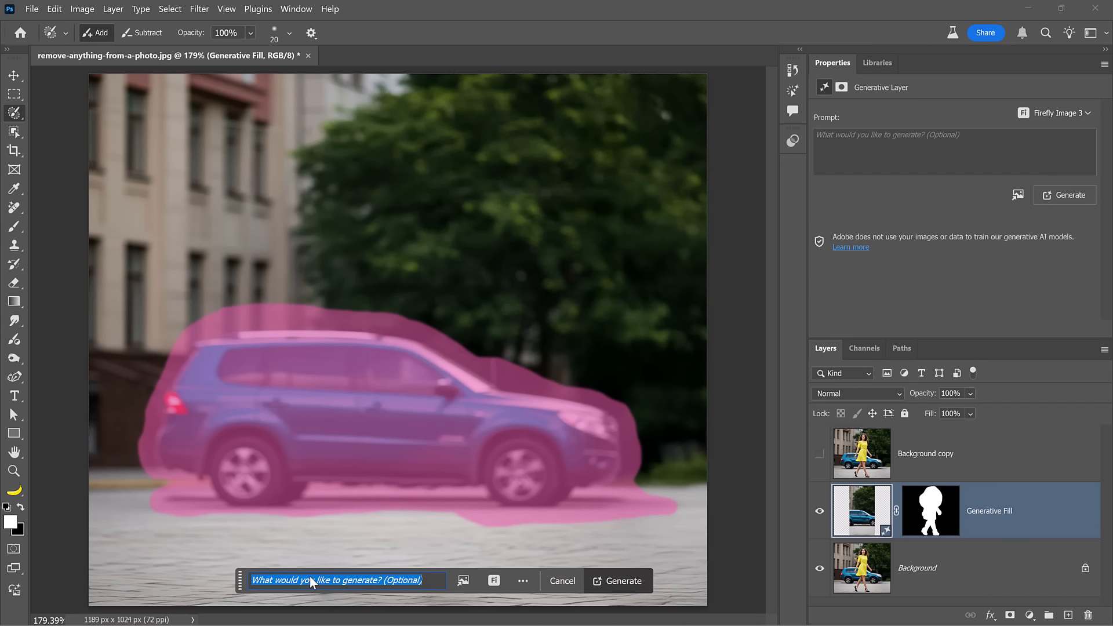
pyautogui.click(622, 587)
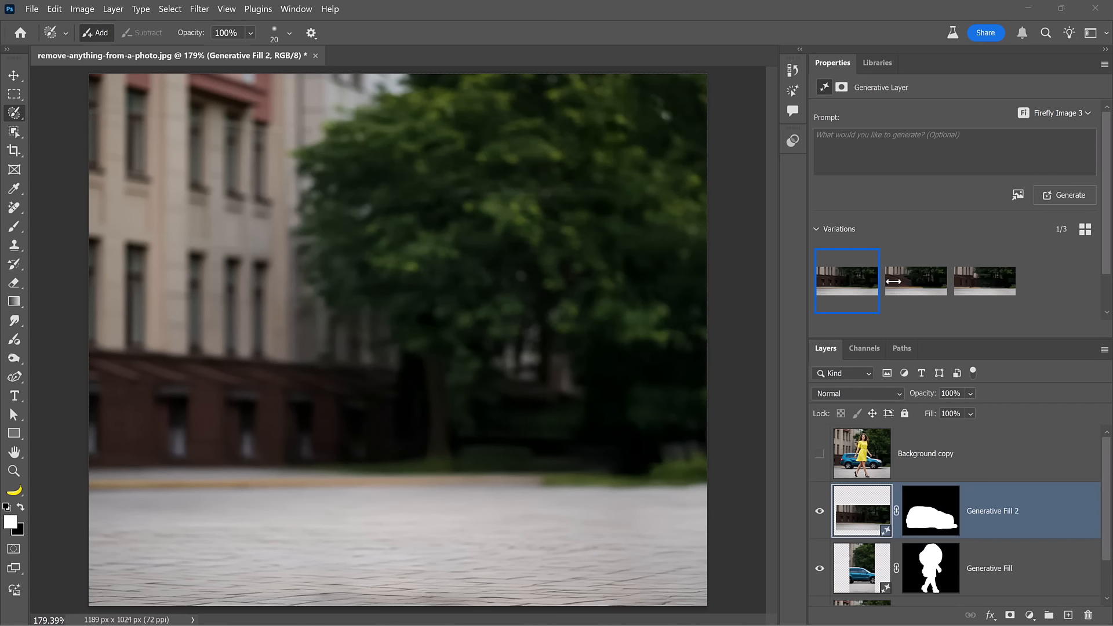
pyautogui.moveTo(903, 288)
pyautogui.click(979, 285)
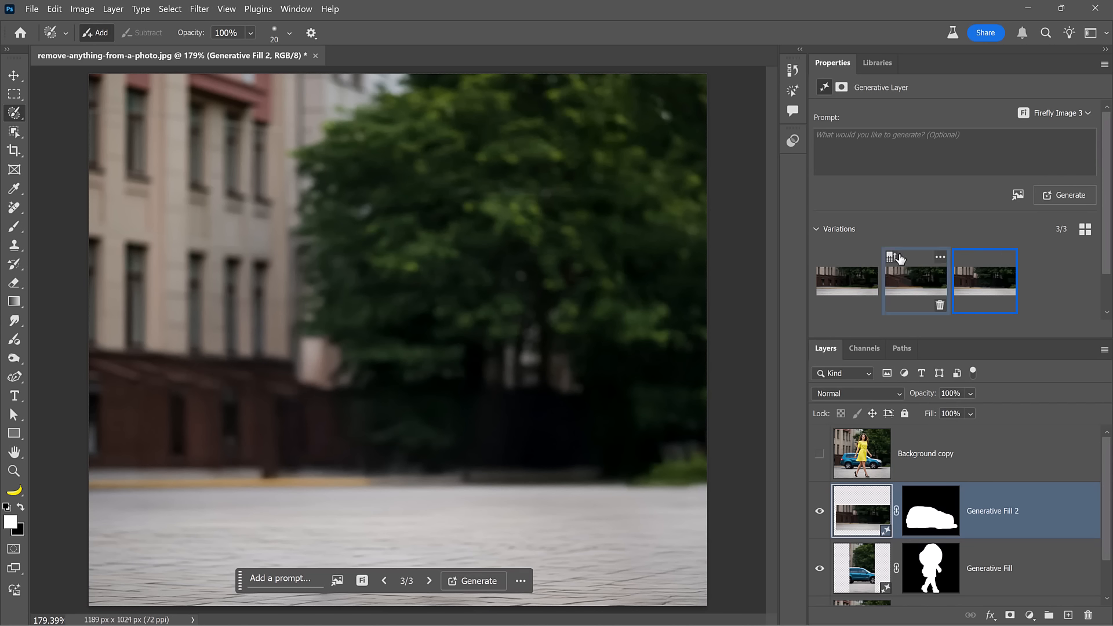
pyautogui.click(848, 281)
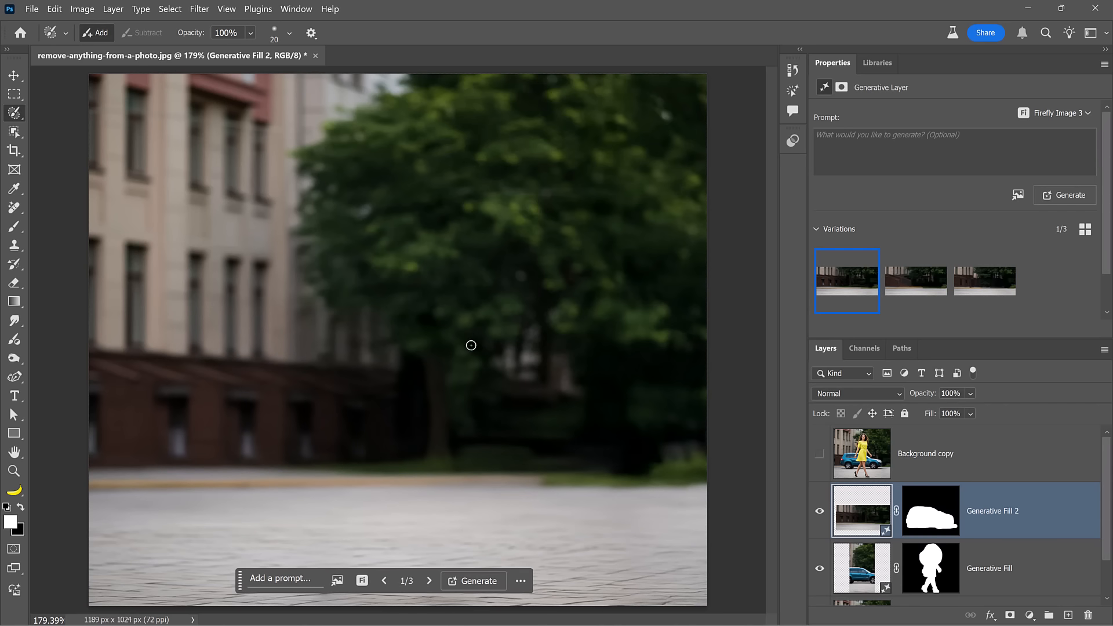